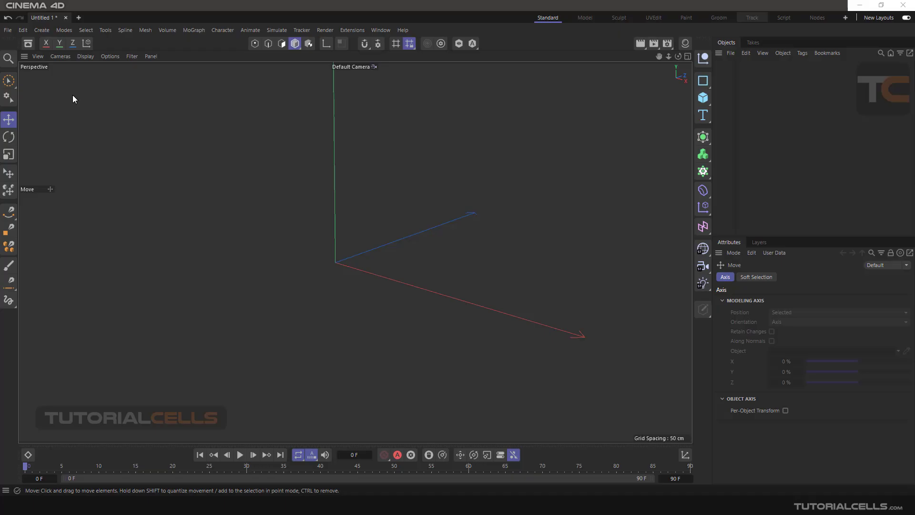
Open the spline primitives list from the right-hand toolbar
left_click(707, 83)
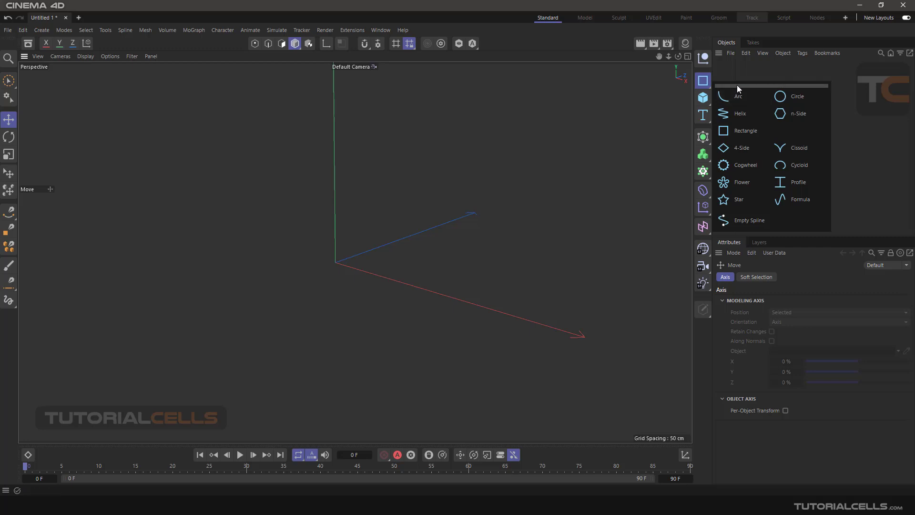
Reopen the spline primitives list from the toolbar
left_click(703, 82)
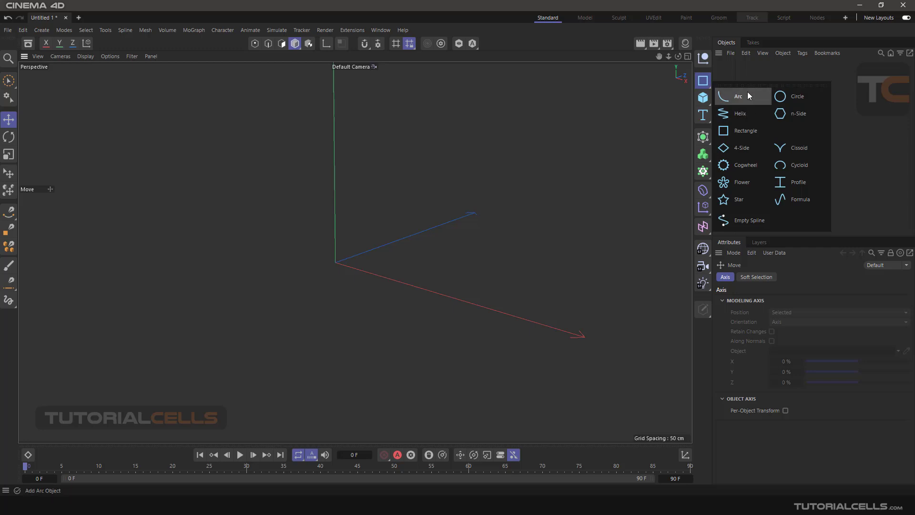
Tear off the spline list as a floating palette with Large Icons, stretched to show Empty Spline
left_click_drag(731, 75, 70, 127)
right_click(67, 150)
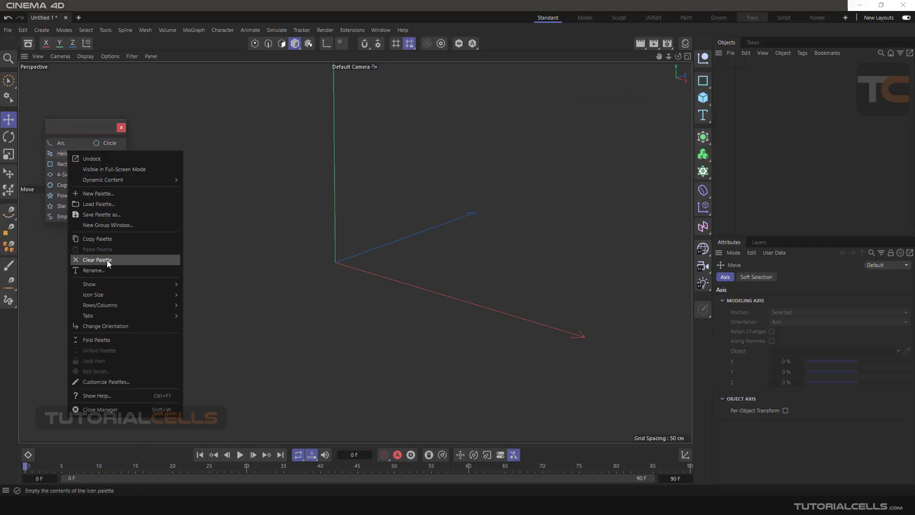
mouse_move(118, 286)
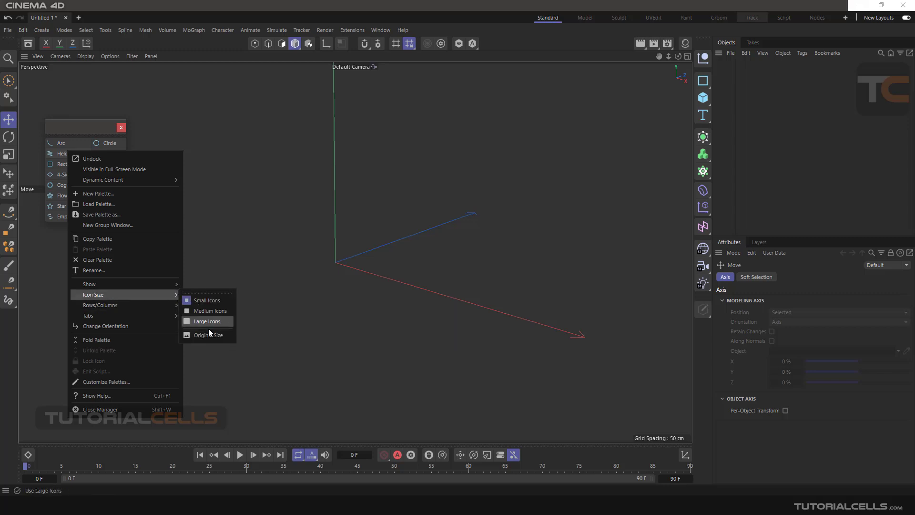
mouse_move(143, 294)
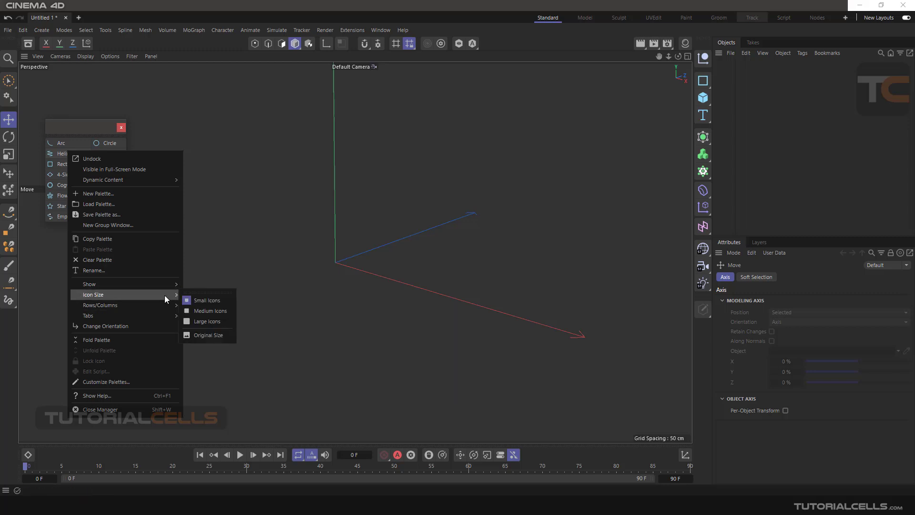
left_click(217, 322)
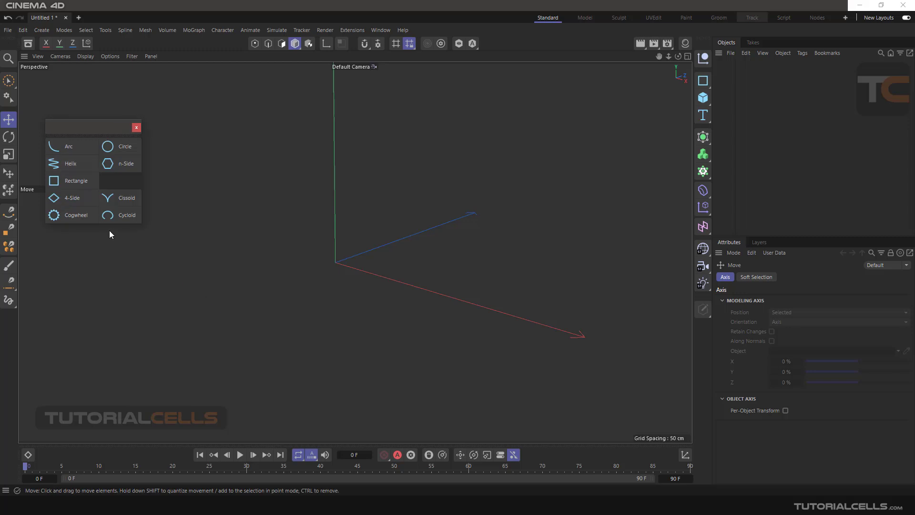
left_click_drag(107, 224, 116, 279)
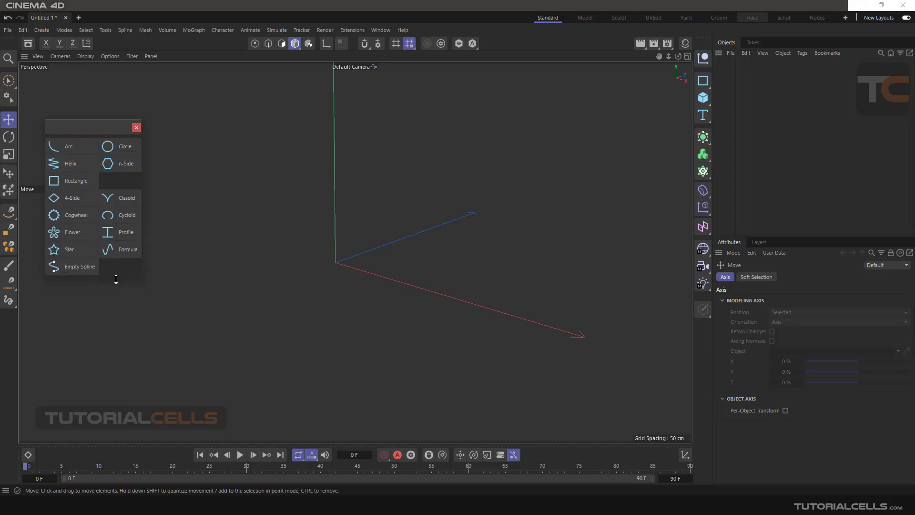
Nudge the floating spline palette slightly up and to the left
left_click_drag(94, 130, 88, 129)
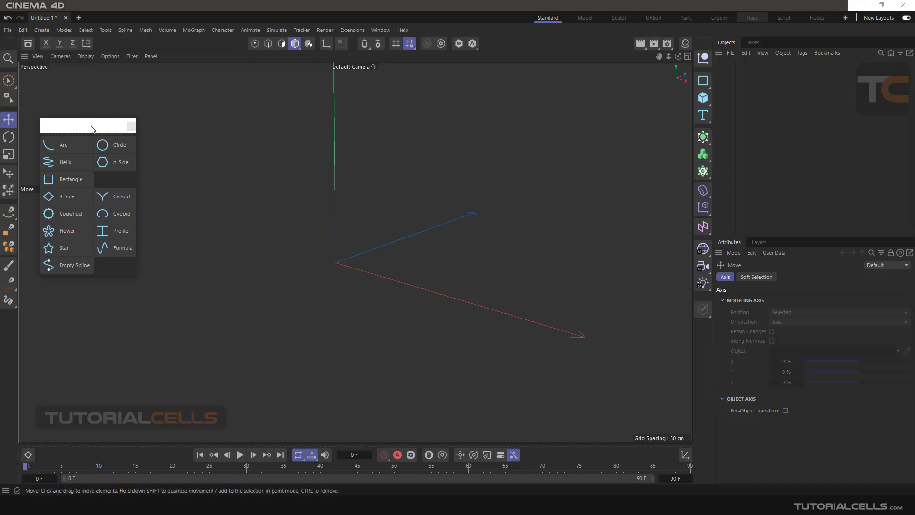
left_click_drag(89, 125, 84, 122)
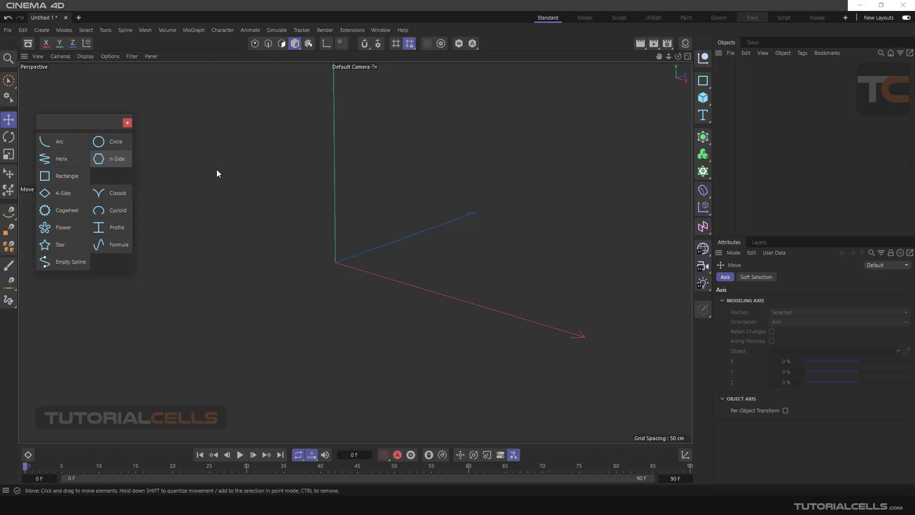
Browse the Spline menu down to Boole Commands, then close it
left_click(126, 31)
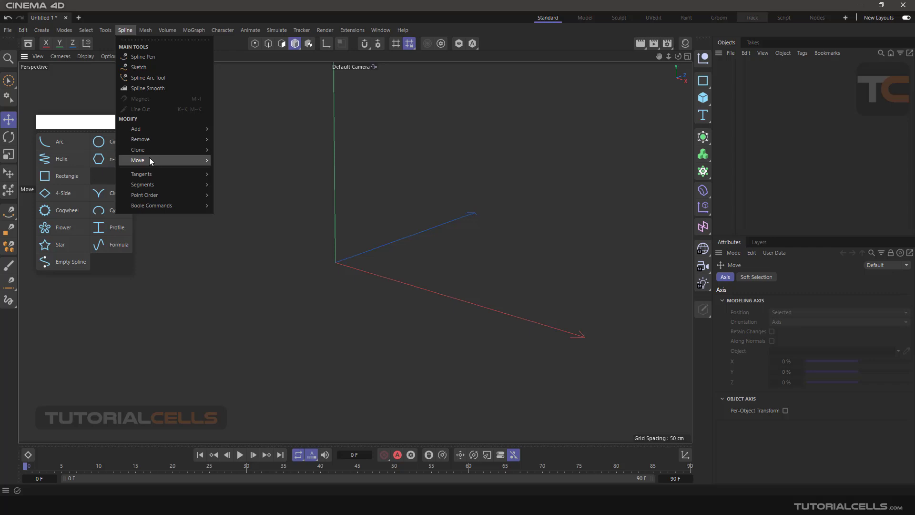
mouse_move(151, 208)
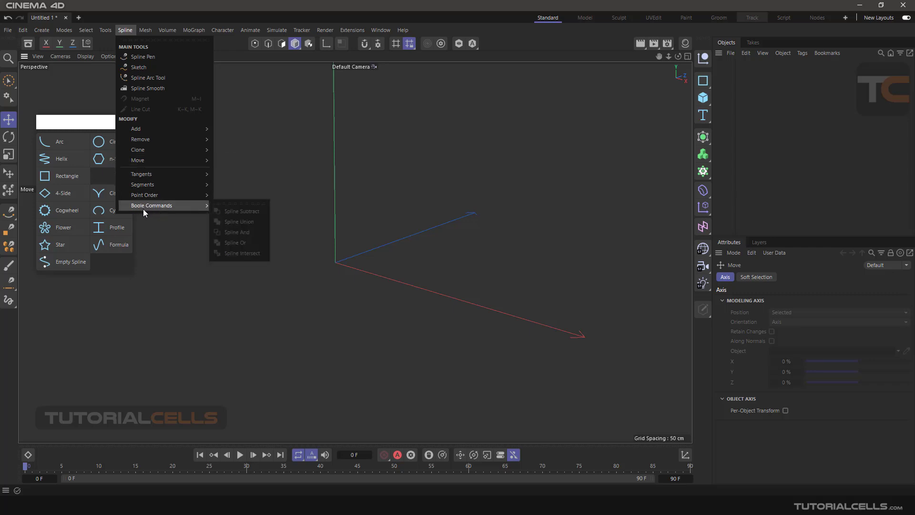
left_click(388, 232)
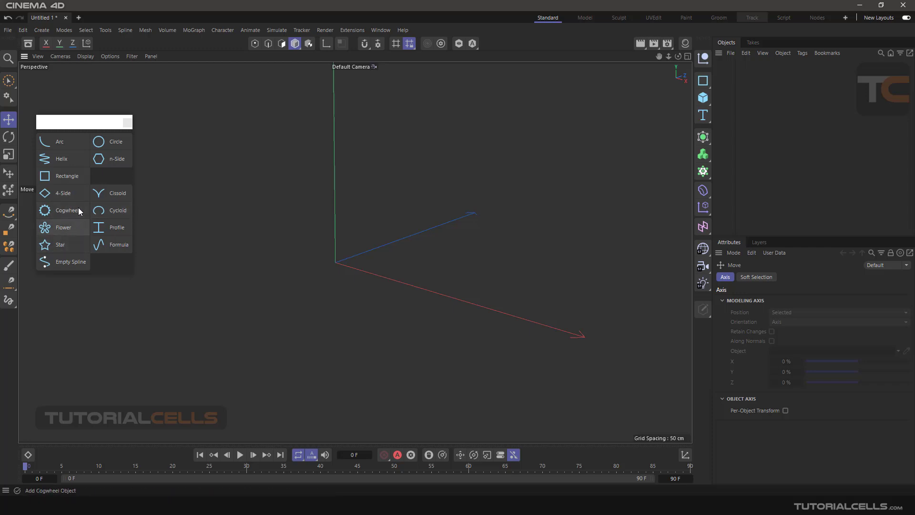
Add an Arc spline and an Extrude generator to the scene
left_click(65, 122)
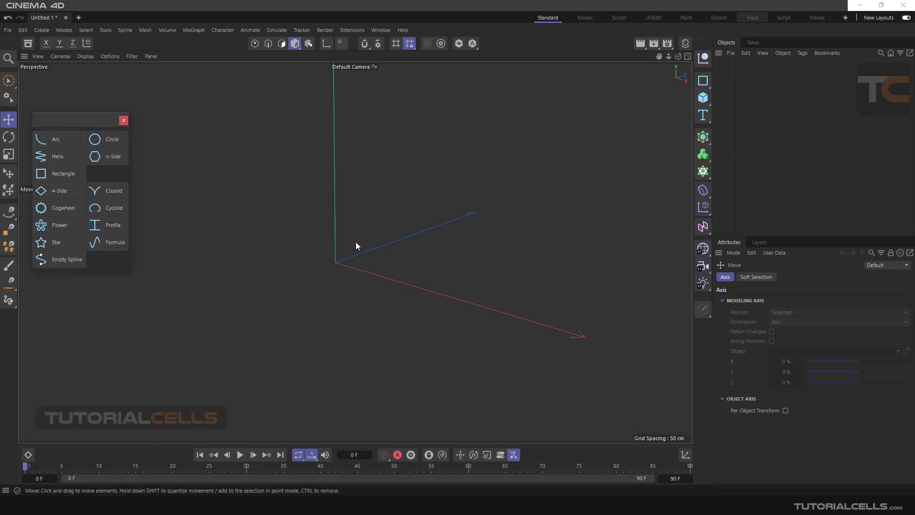
left_click(56, 141)
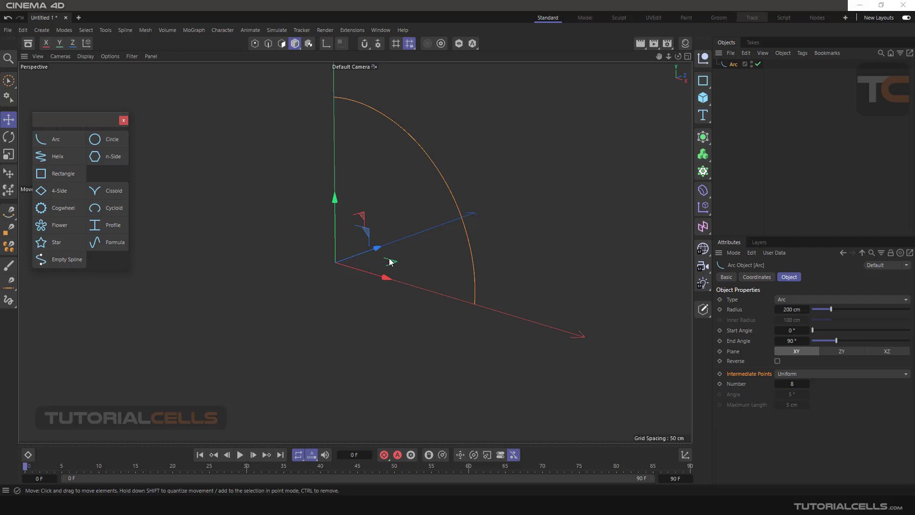
scroll(389, 260, "down", 2)
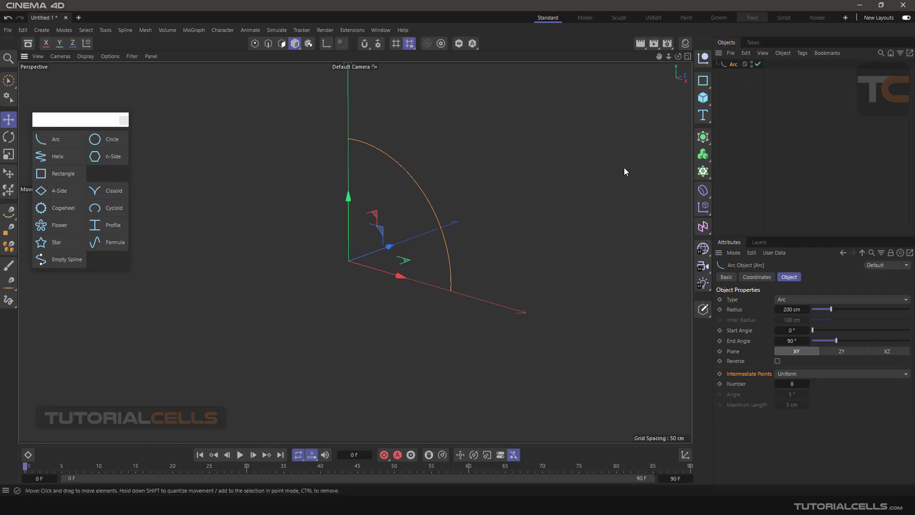
left_click_drag(703, 137, 737, 167)
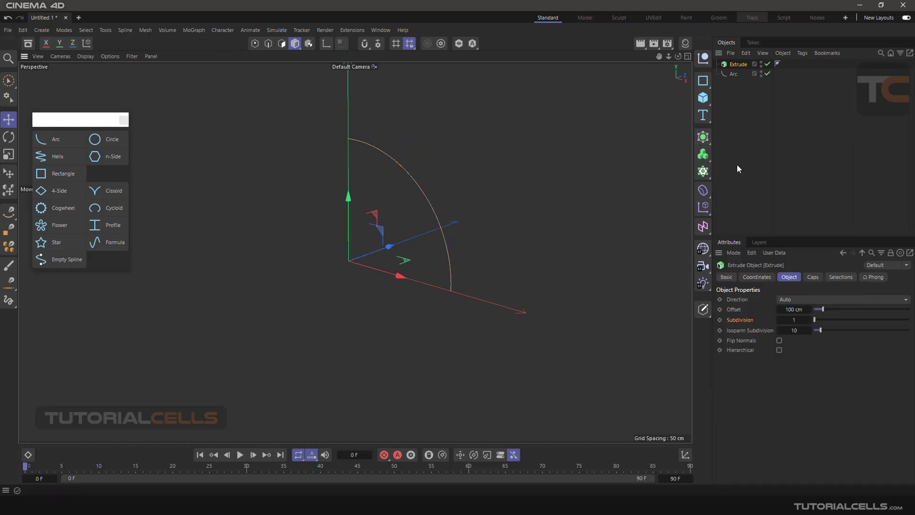
Place the Arc inside Extrude to test it, then move it back out
left_click_drag(735, 78, 738, 65)
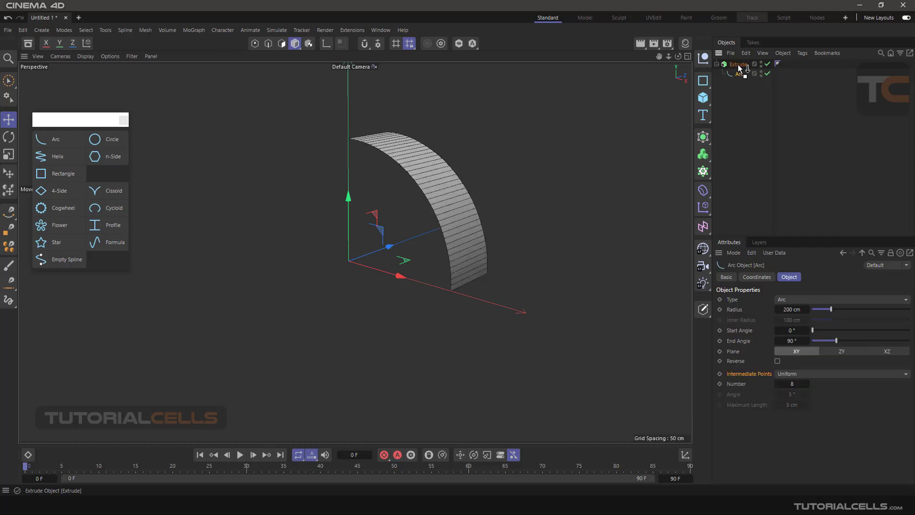
mouse_move(377, 205)
left_mouse_down("alt")
mouse_move(502, 181)
mouse_move(393, 204)
left_mouse_up("alt")
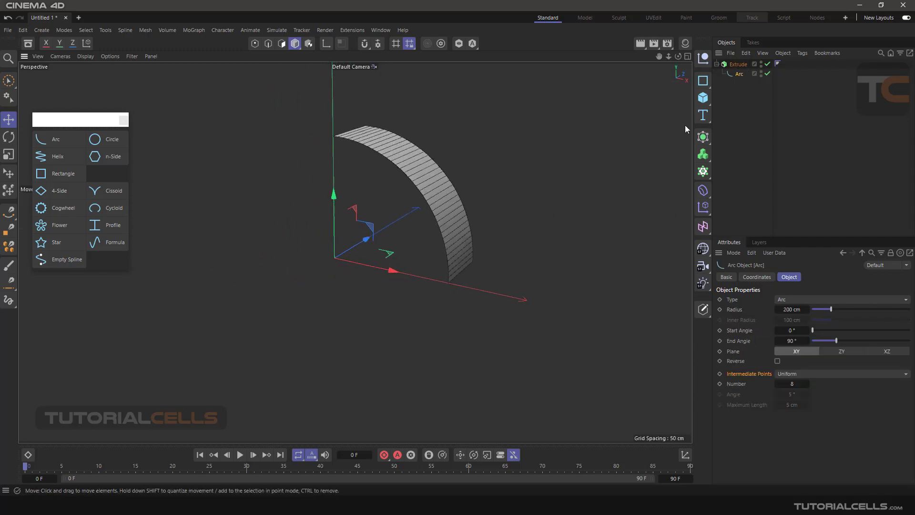
left_click_drag(728, 73, 733, 69)
left_click(733, 68)
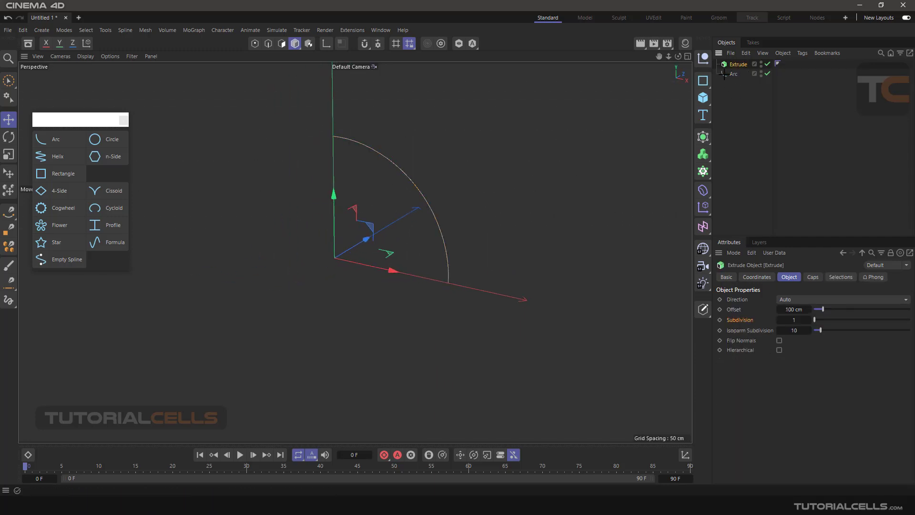
Delete the Arc and Extrude objects and maximize the Top view from the four-view layout
key("ctrl+a")
key("Delete")
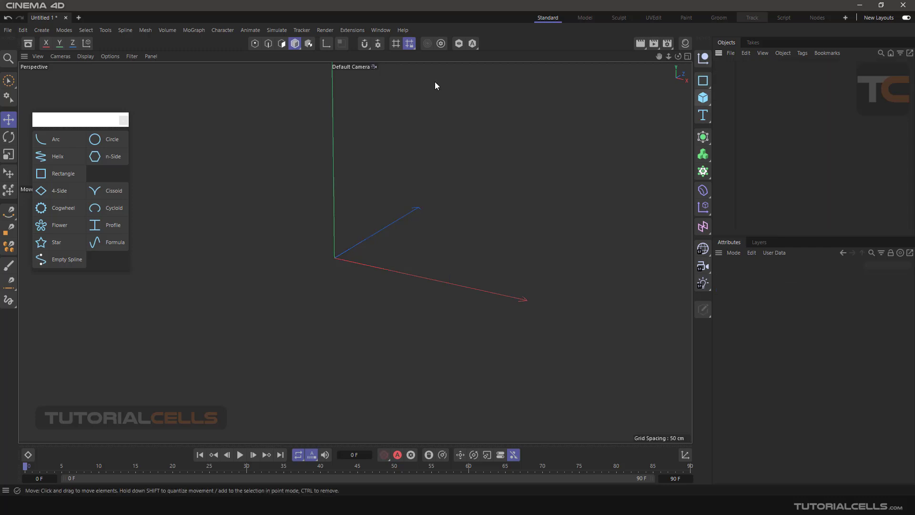
middle_click(318, 202)
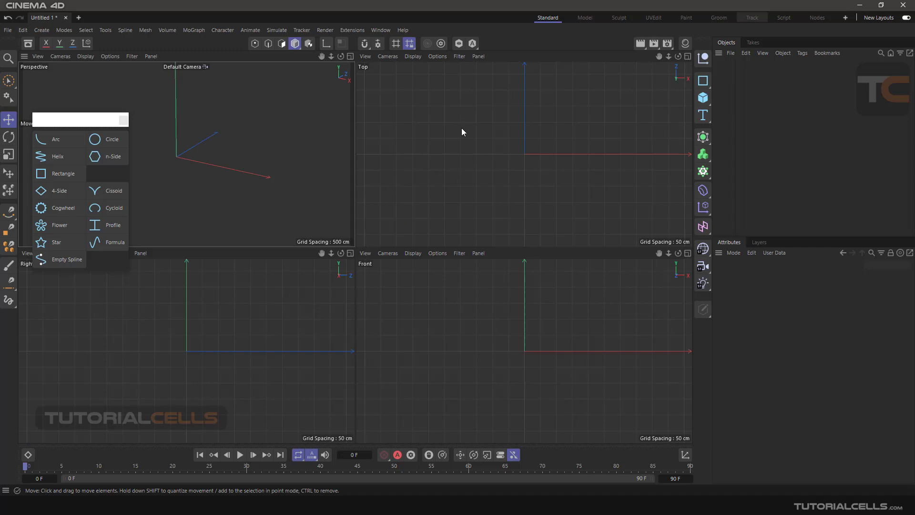
middle_click(470, 142)
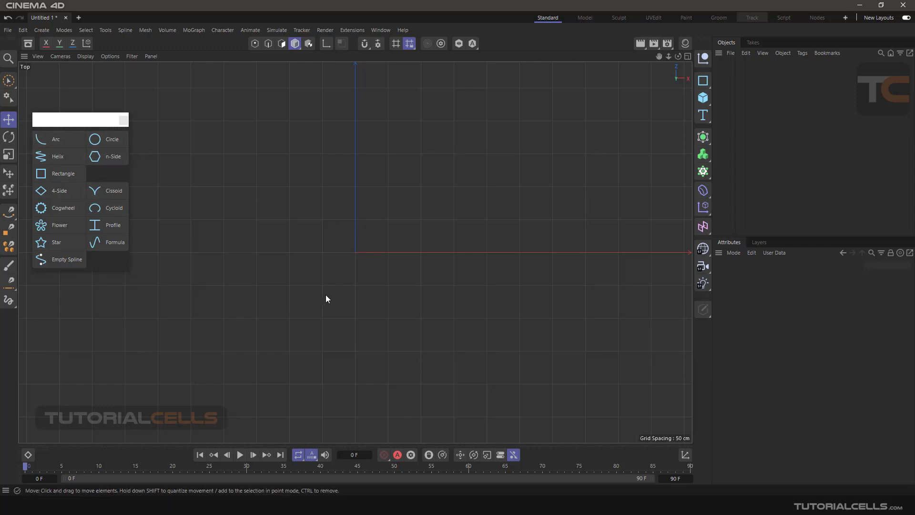
Add a new Arc spline in the Top view and enlarge the Attributes panel
left_click(56, 140)
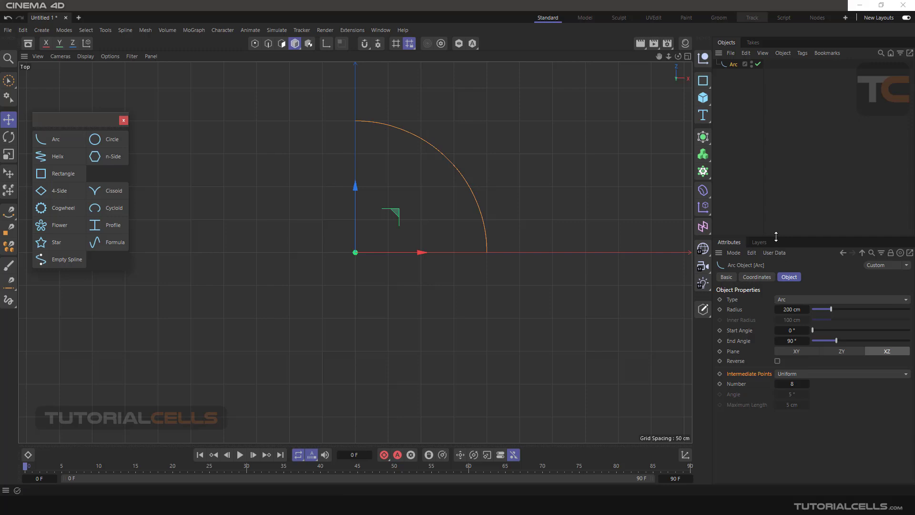
left_click_drag(776, 238, 775, 177)
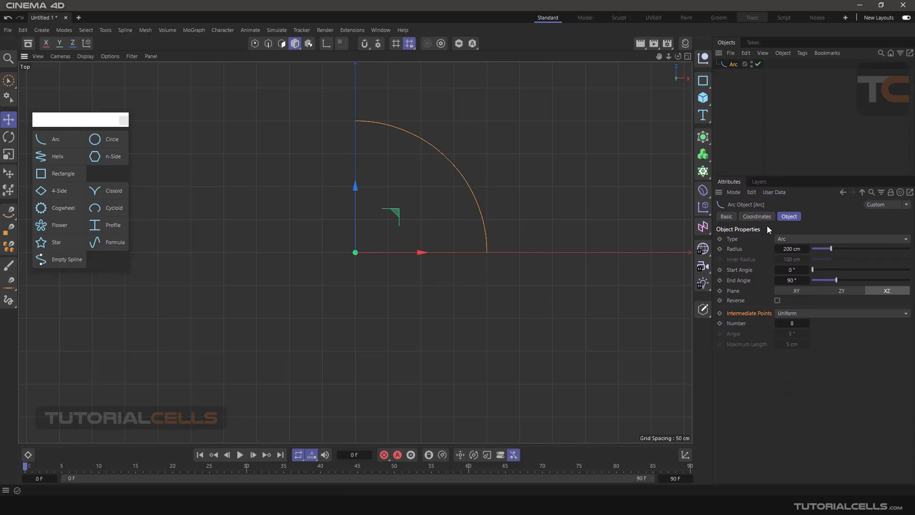
left_click(791, 239)
left_click(791, 239)
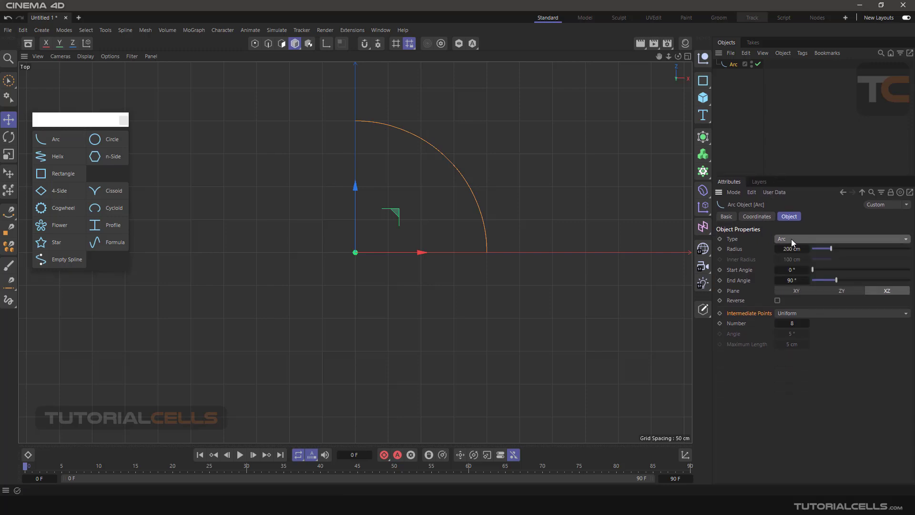
Set the arc radius to 123 cm, keeping a 90° end angle after trying a larger one
mouse_move(831, 248)
left_mouse_down()
mouse_move(842, 251)
mouse_move(823, 246)
left_mouse_up()
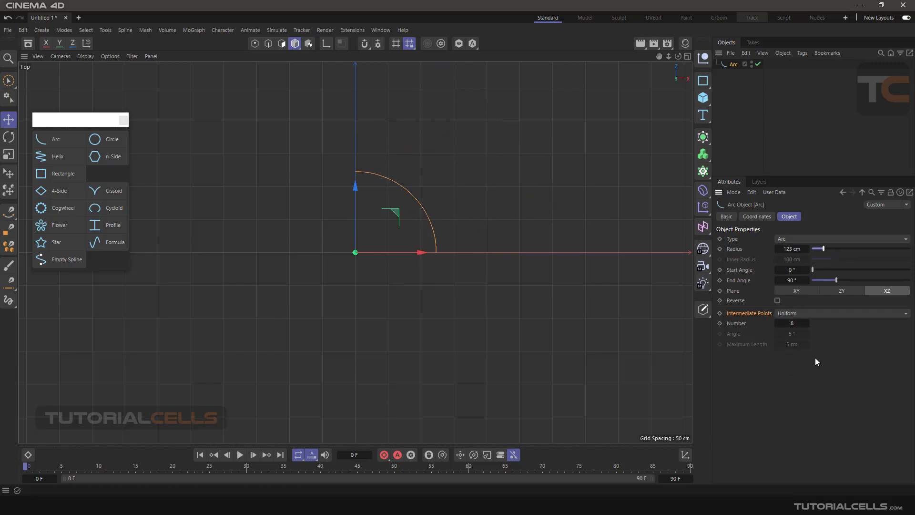
mouse_move(835, 280)
left_mouse_down()
mouse_move(867, 287)
mouse_move(838, 285)
mouse_move(823, 270)
left_mouse_up()
key("ctrl+z")
key("ctrl+z")
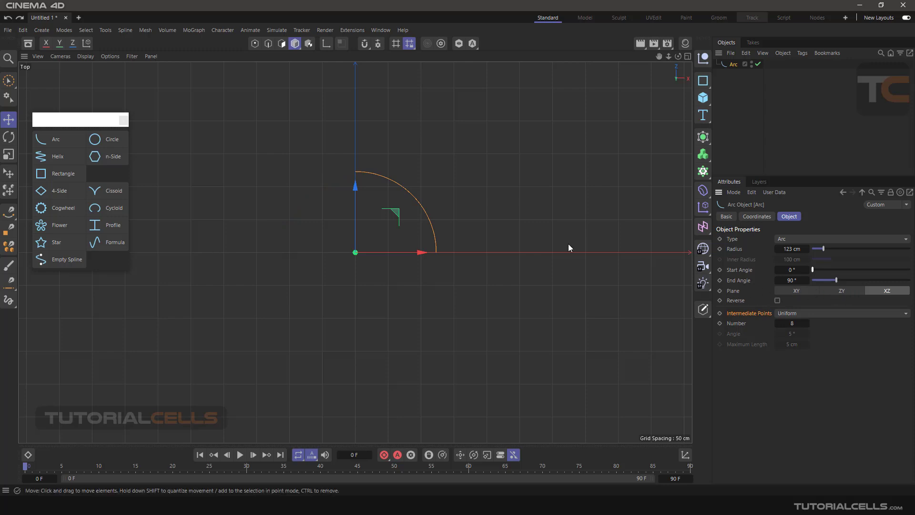
key("F1")
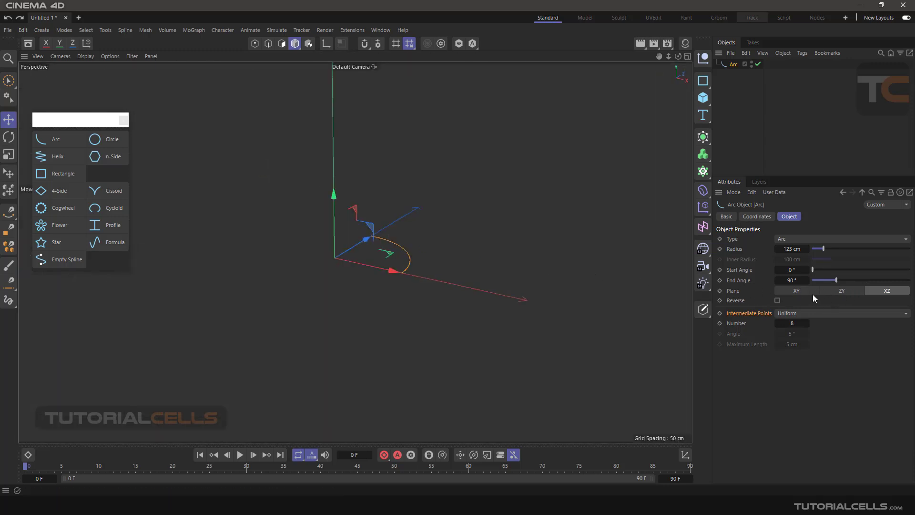
Try the arc in the XY and ZY planes, return it to XZ, and show four views
left_click(804, 292)
left_click(828, 292)
left_click(872, 291)
middle_click(456, 162)
Maximize the Top view, then set Arc Type to Sector and Intermediate Points to Subdivided
middle_click(457, 164)
scroll(402, 205, "up", 3)
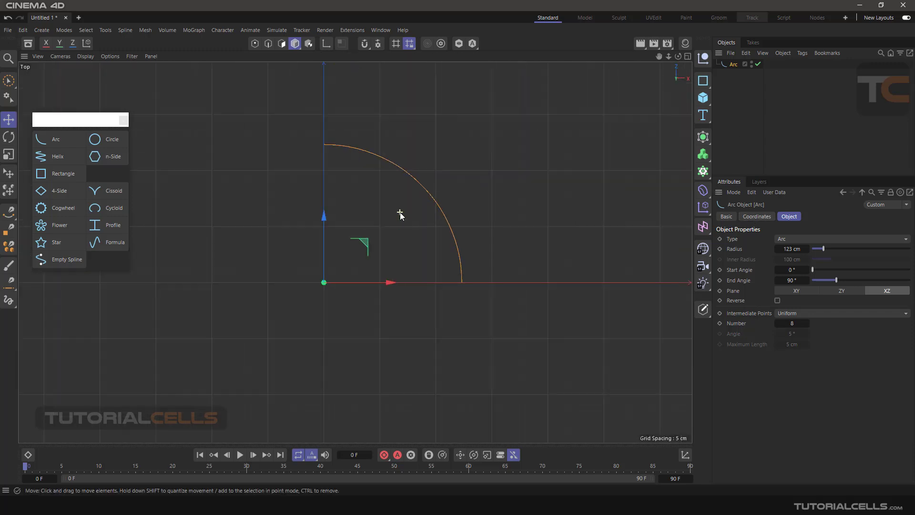
left_click(777, 239)
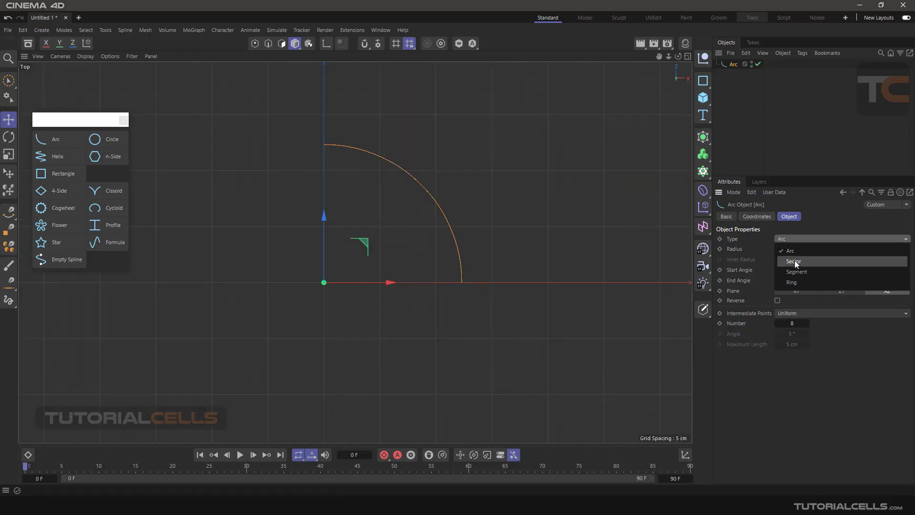
left_click(795, 261)
scroll(329, 145, "up", 4)
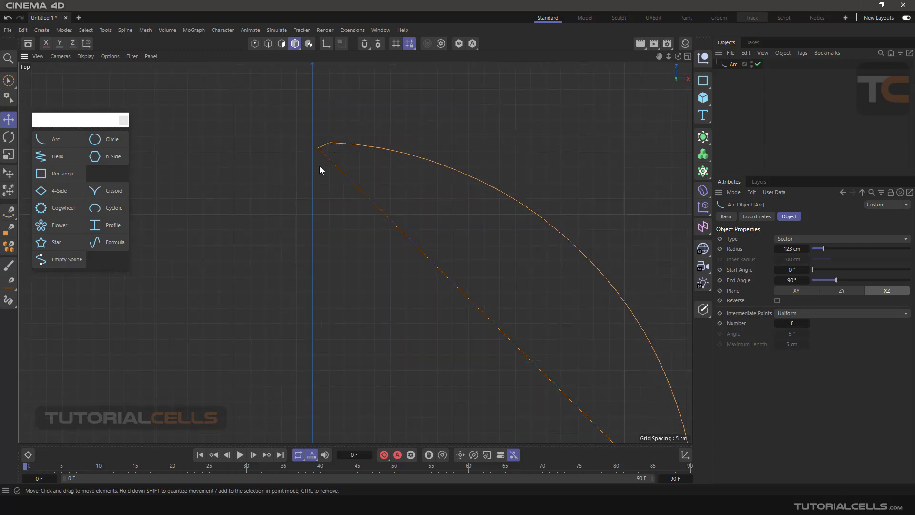
left_click(785, 314)
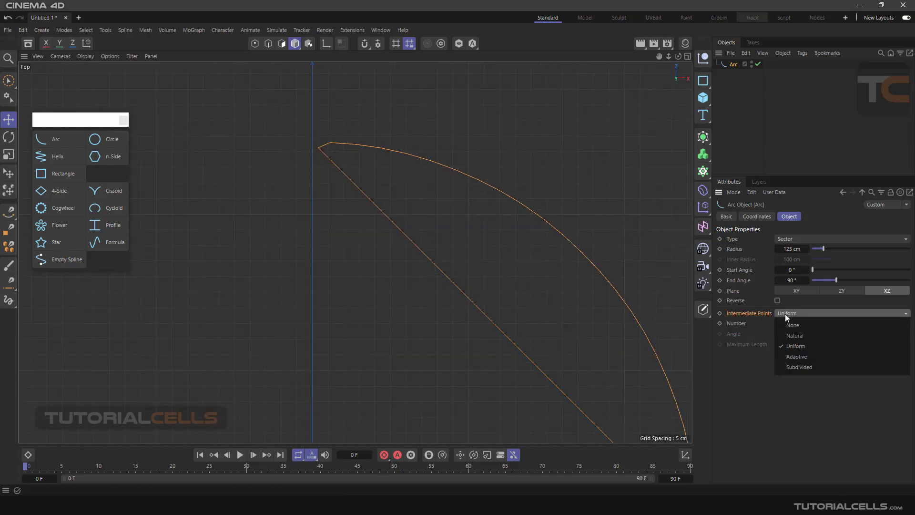
left_click(810, 366)
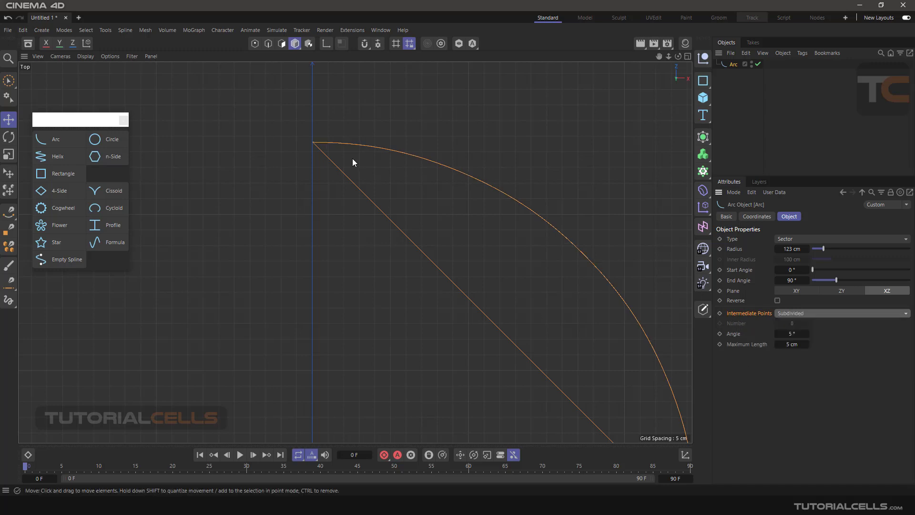
scroll(453, 241, "down", 4)
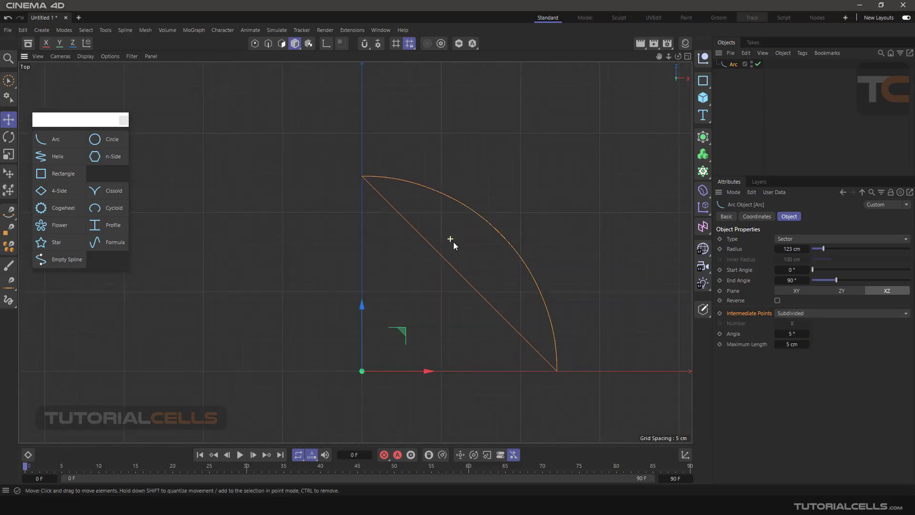
scroll(514, 288, "up", 2)
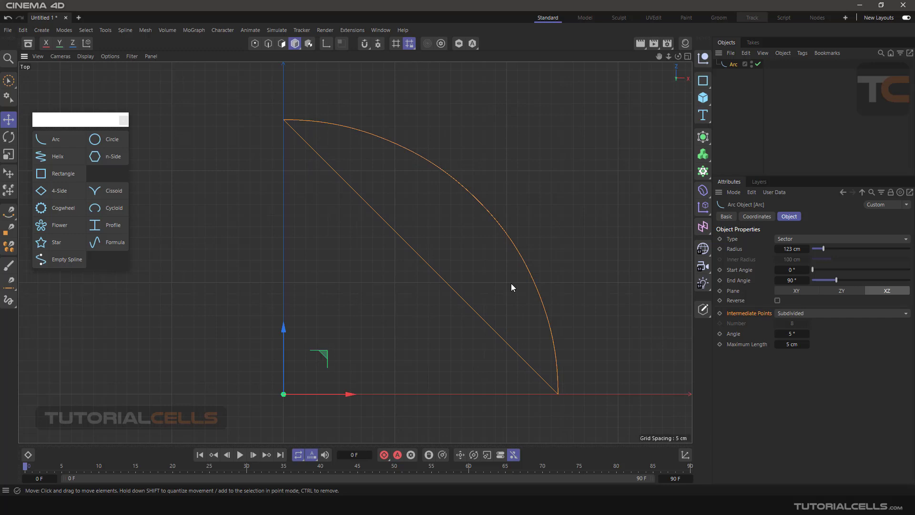
Change the arc to a Segment with a 147 cm radius and 173° end angle
left_click(784, 238)
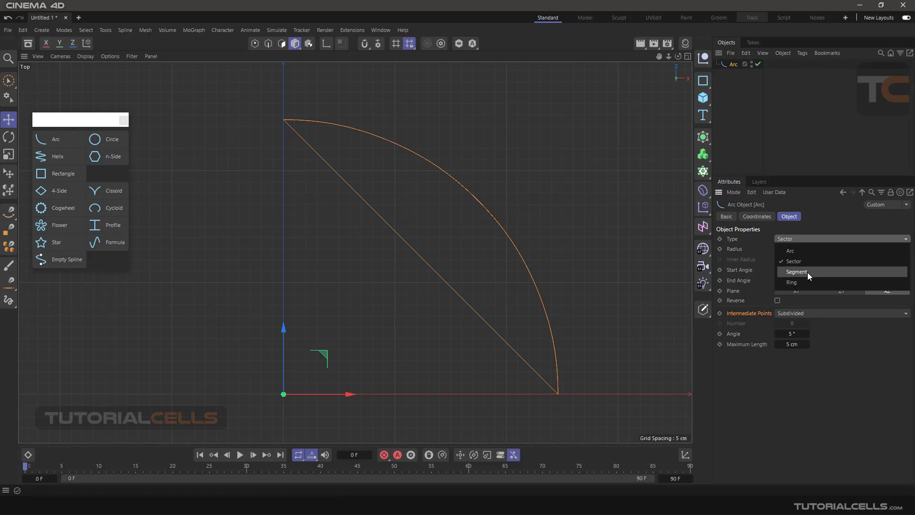
left_click(807, 273)
scroll(398, 203, "down", 3)
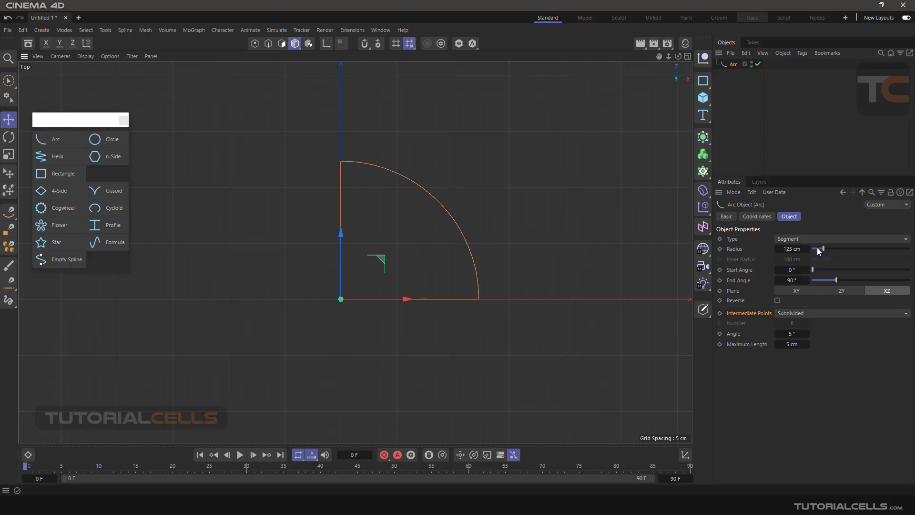
left_click_drag(818, 251, 827, 250)
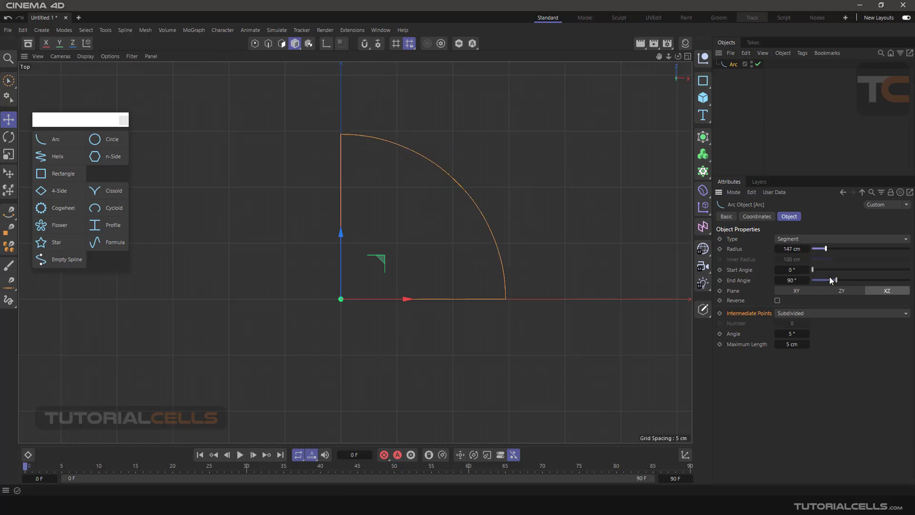
mouse_move(838, 280)
left_mouse_down()
mouse_move(883, 281)
mouse_move(831, 279)
mouse_move(874, 284)
mouse_move(839, 281)
left_mouse_up()
In the maximized perspective view, add an Extrude generator and make the arc its child
middle_click(348, 210)
middle_click(258, 176)
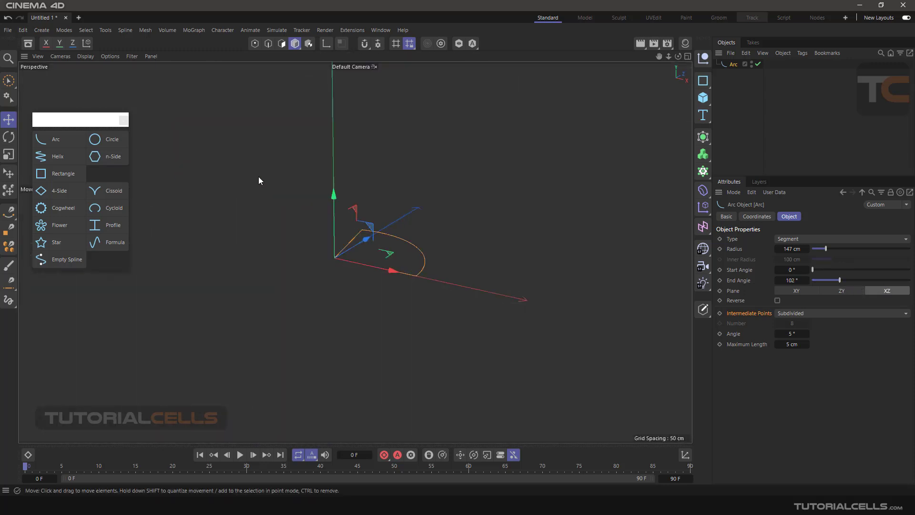
scroll(357, 210, "up", 2)
left_click(703, 136)
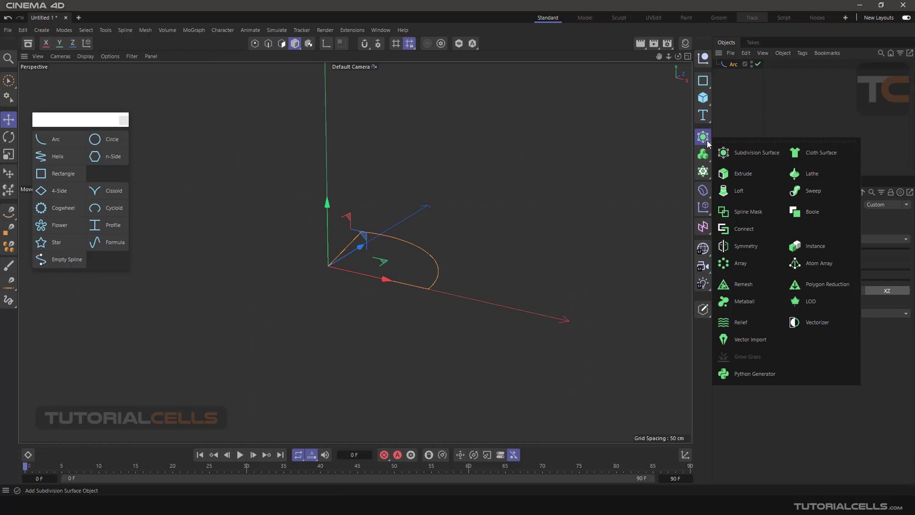
left_click(736, 173)
left_click_drag(736, 74, 736, 64)
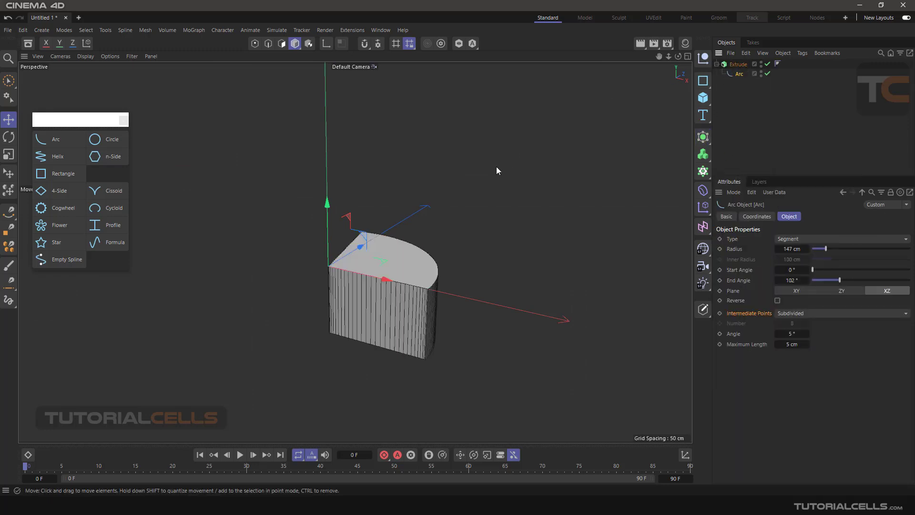
Vary the extruded arc's end angle between 109° and 173°, then select the Extrude object
left_click_drag(413, 259, 429, 223, "alt")
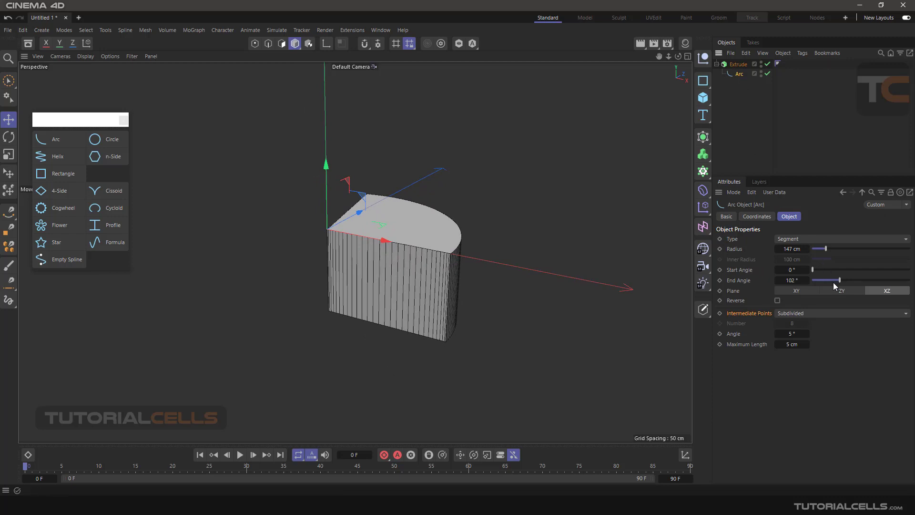
left_click_drag(835, 285, 858, 268)
mouse_move(739, 70)
left_mouse_down()
mouse_move(738, 92)
mouse_move(740, 64)
left_mouse_up()
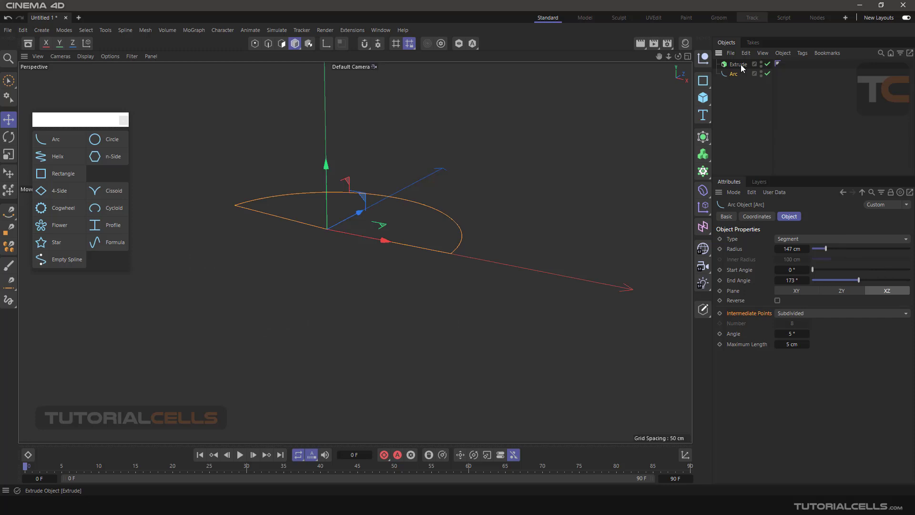
left_click(739, 64)
Delete the Extrude with its arc, add a circle spline in perspective, then delete it
key("Delete")
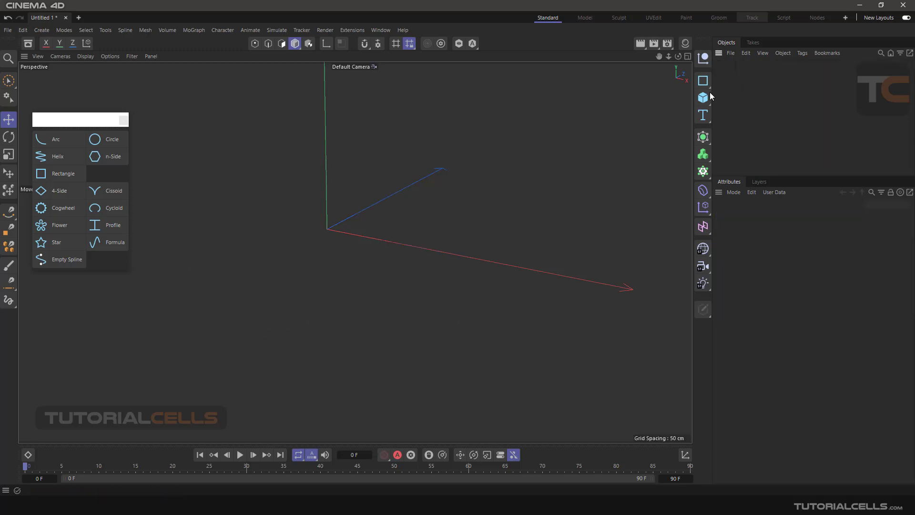
left_click(104, 140)
scroll(353, 218, "down", 3)
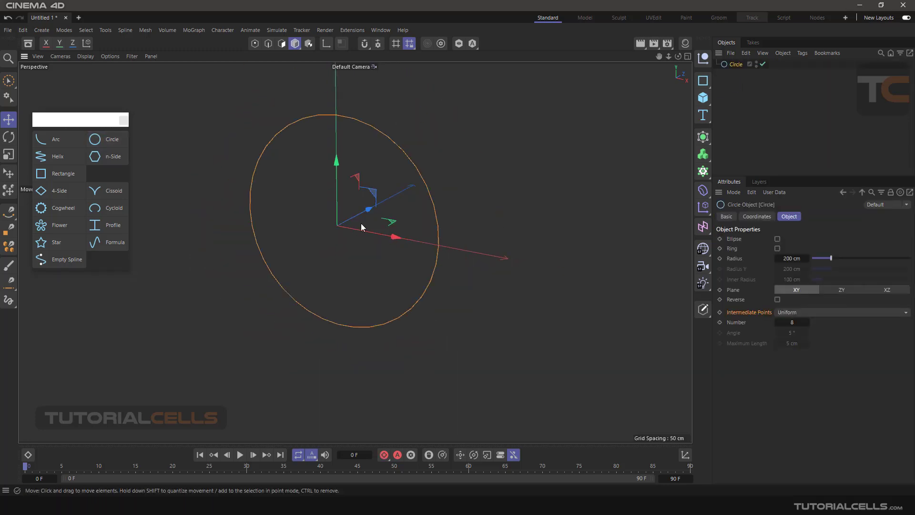
left_click_drag(362, 223, 349, 207, "alt")
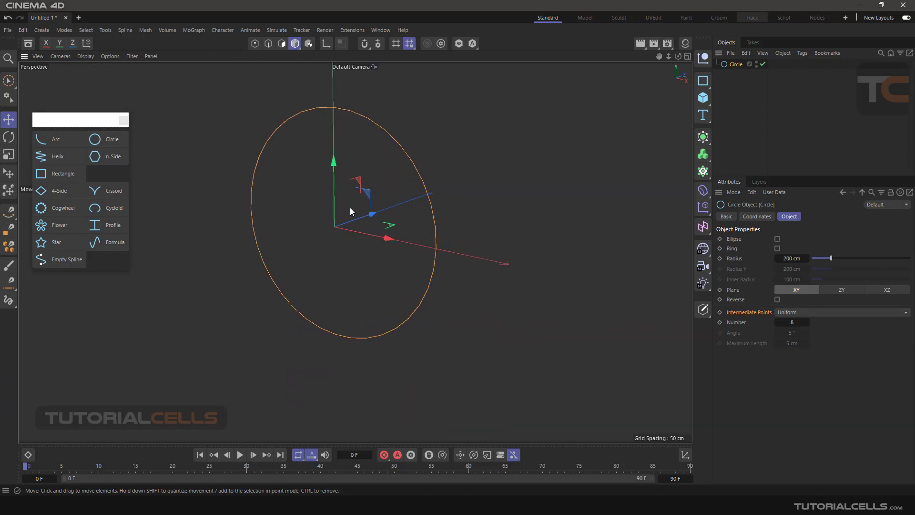
middle_click(350, 208)
key("Delete")
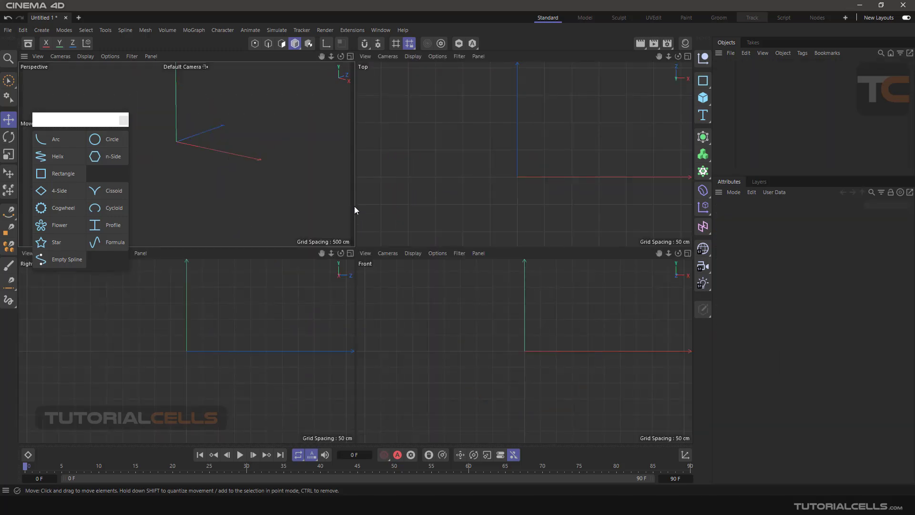
Create a new circle in the maximized Top view and set its radius to 196 cm
middle_click(465, 179)
left_click(123, 140)
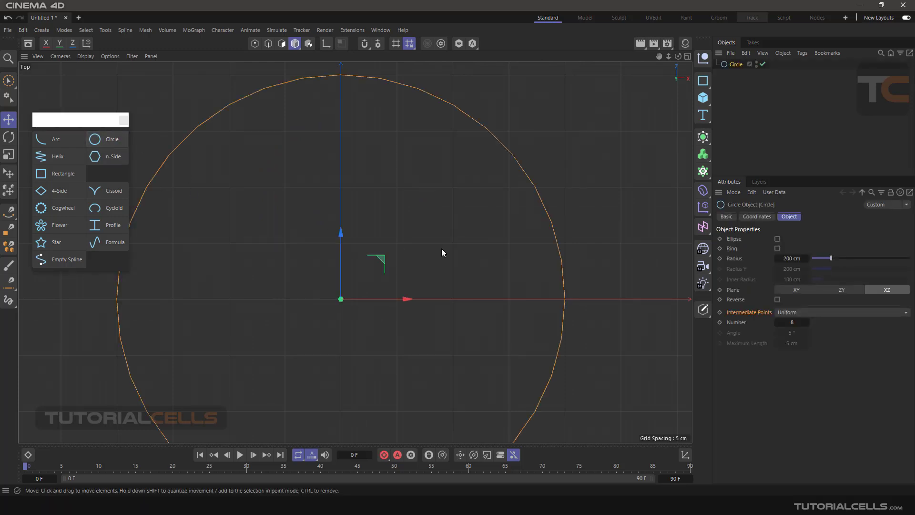
scroll(441, 248, "down", 5)
scroll(410, 248, "up", 4)
scroll(419, 267, "down", 1)
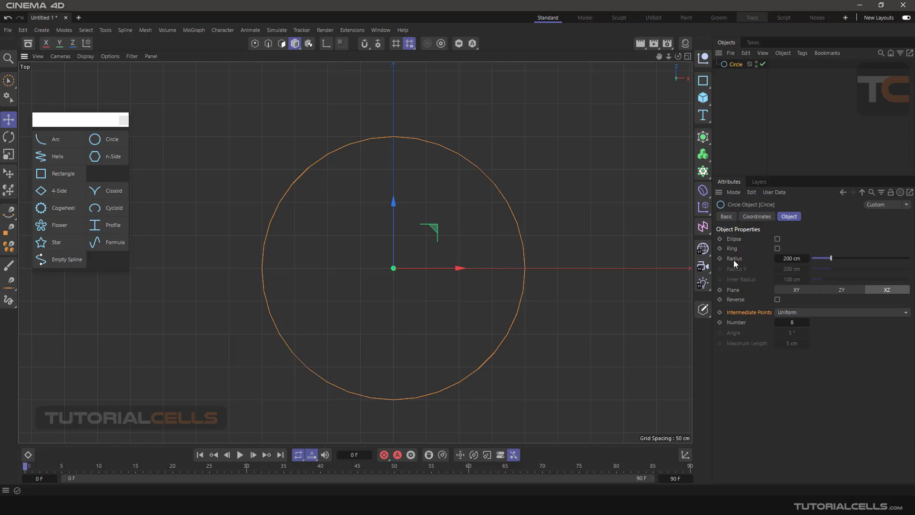
left_click_drag(831, 256, 830, 258)
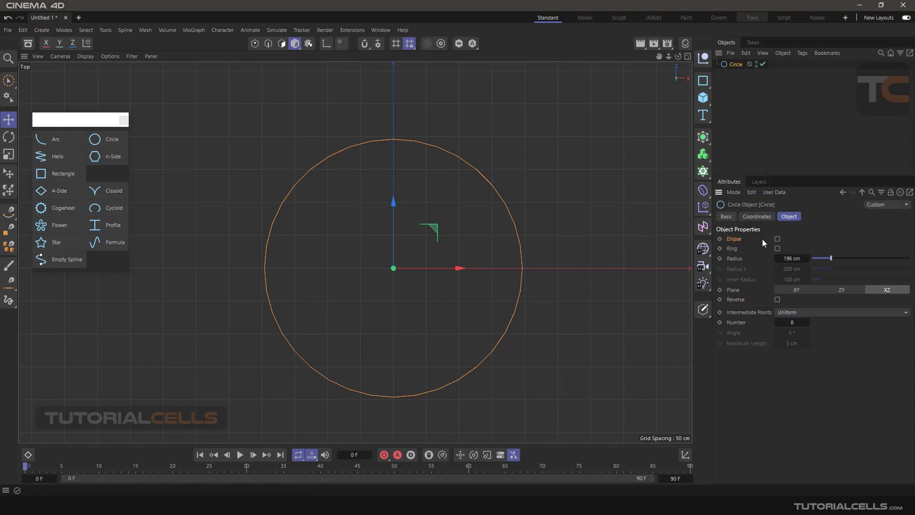
Turn the circle into an ellipse with 118 cm Radius Y, then switch Ellipse off
left_click(777, 239)
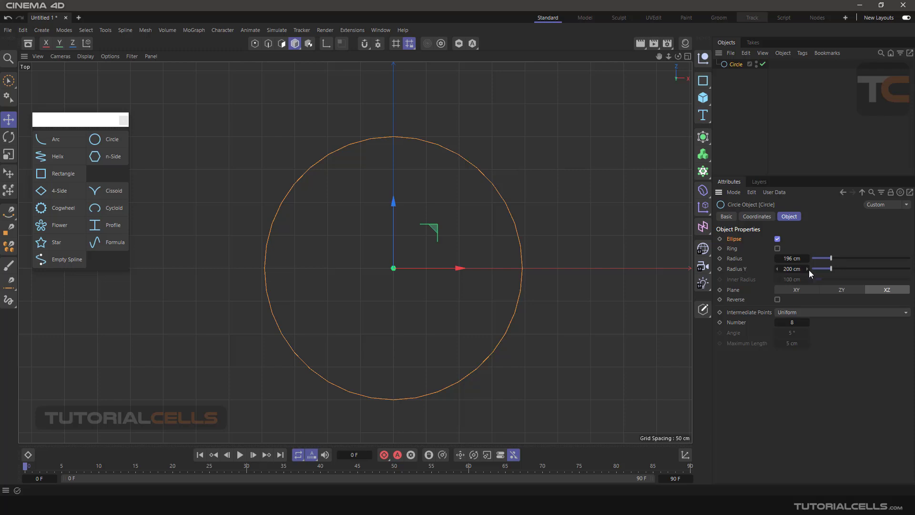
mouse_move(832, 270)
left_mouse_down()
mouse_move(845, 268)
mouse_move(815, 261)
mouse_move(839, 258)
left_mouse_up()
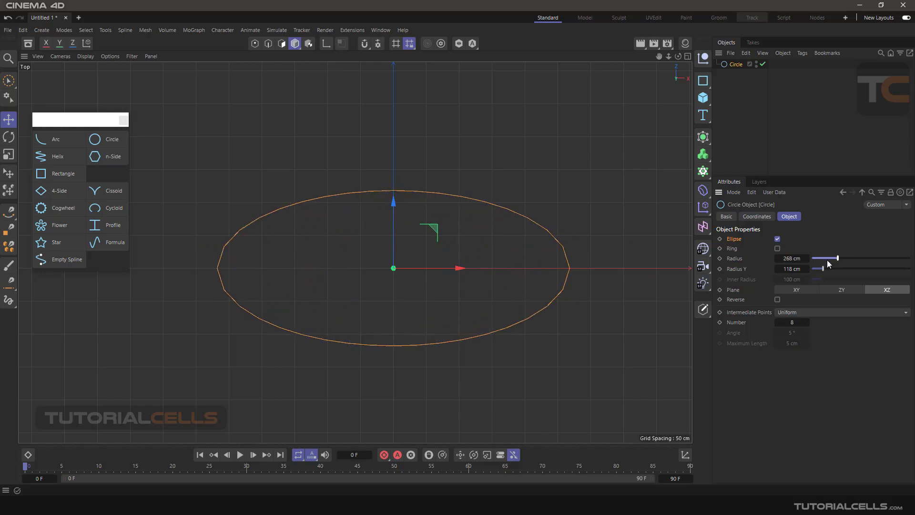
left_click(777, 239)
Make the circle a Ring with a 191 cm Inner Radius, viewed in perspective
left_click(777, 248)
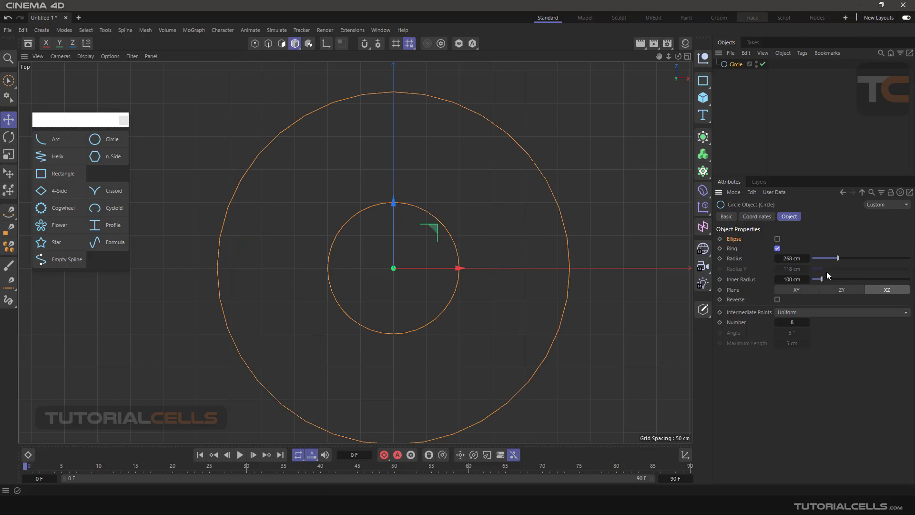
left_click_drag(822, 281, 830, 282)
scroll(592, 256, "down", 4)
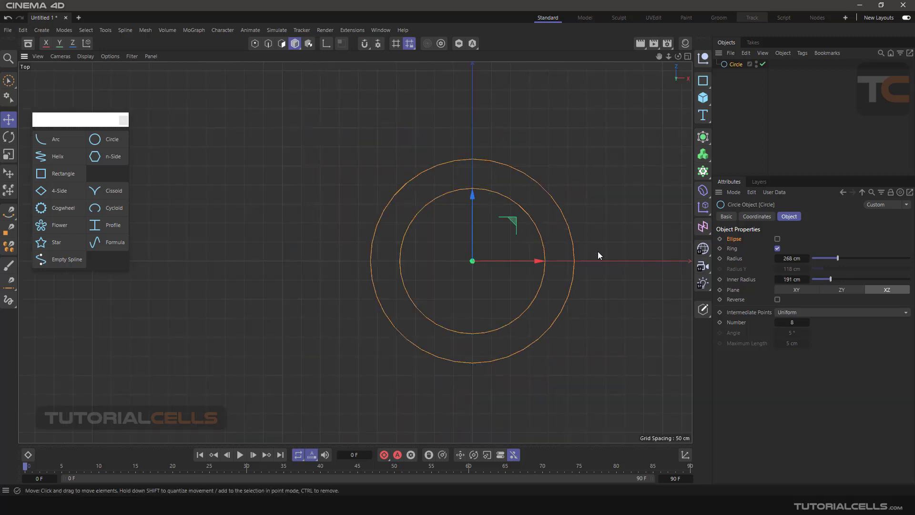
middle_click(593, 251)
middle_click(257, 161)
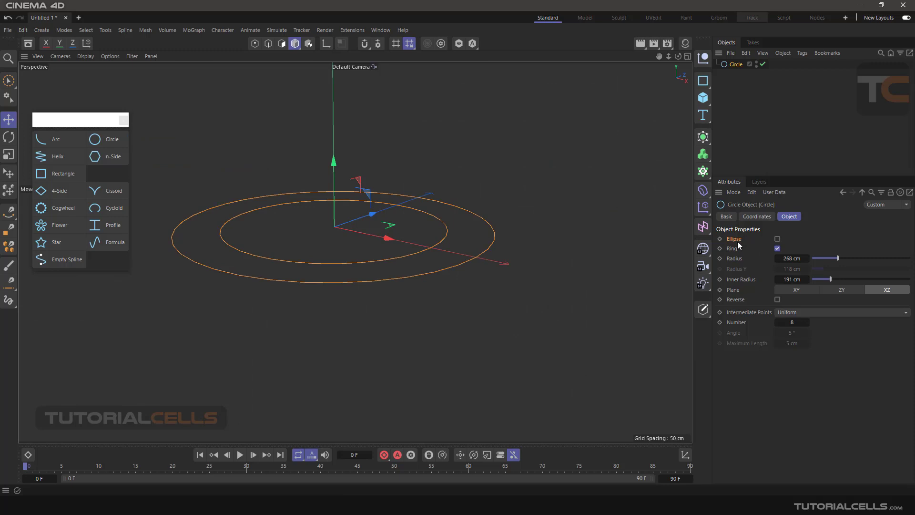
Delete the ring and pan the maximized Top view so the origin moves up-left
key("Delete")
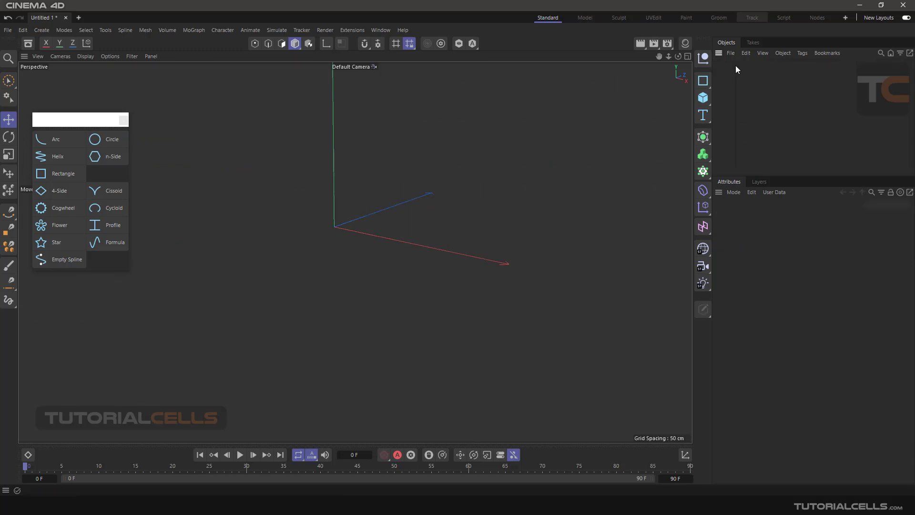
middle_click(490, 182)
middle_click(470, 191)
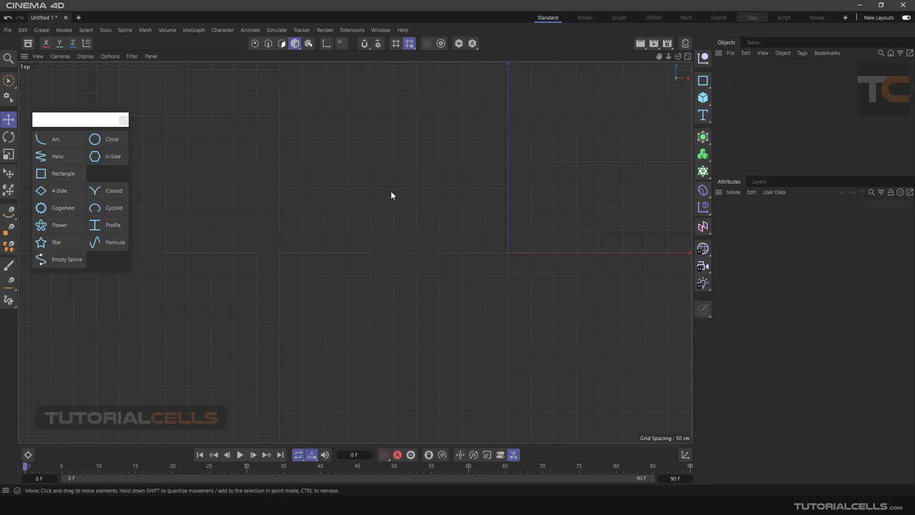
middle_click_drag(488, 241, 187, 184)
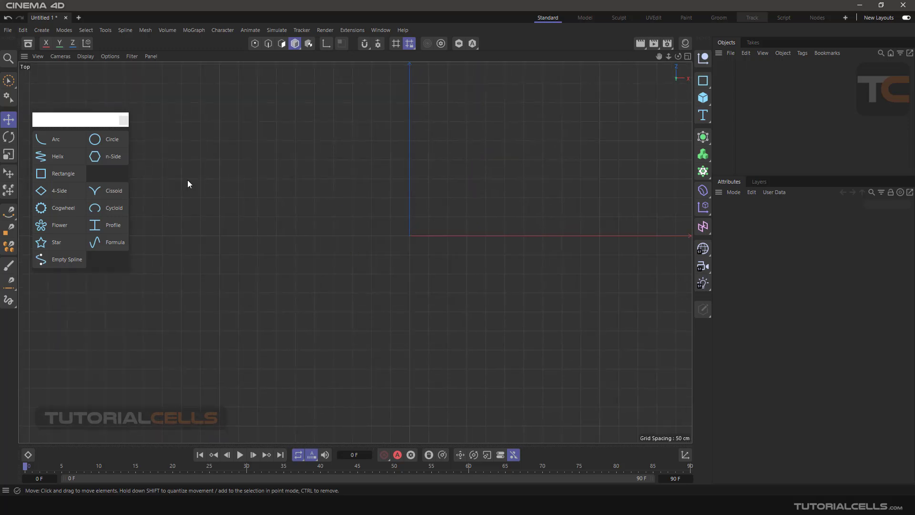
Create a quarter arc, convert it to an editable spline, and show its points
left_click(42, 137)
scroll(438, 203, "up", 5)
middle_click_drag(456, 193, 476, 183)
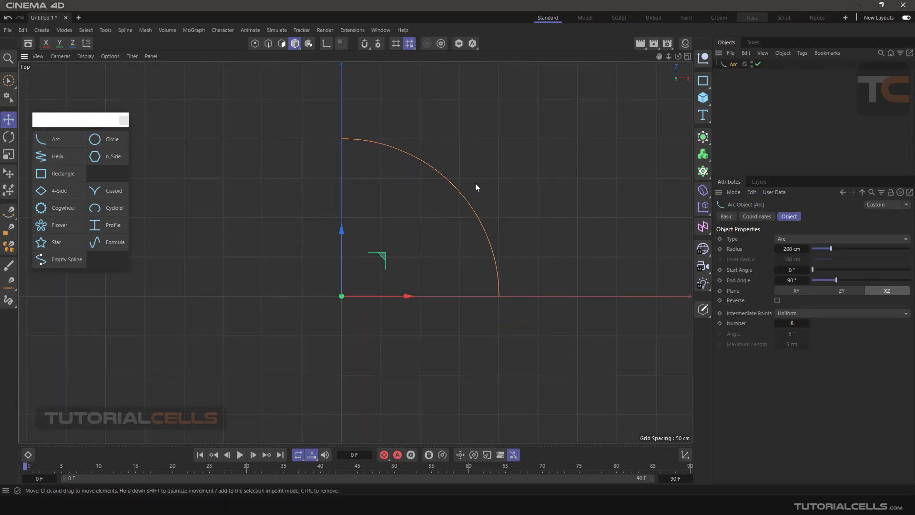
left_click(703, 310)
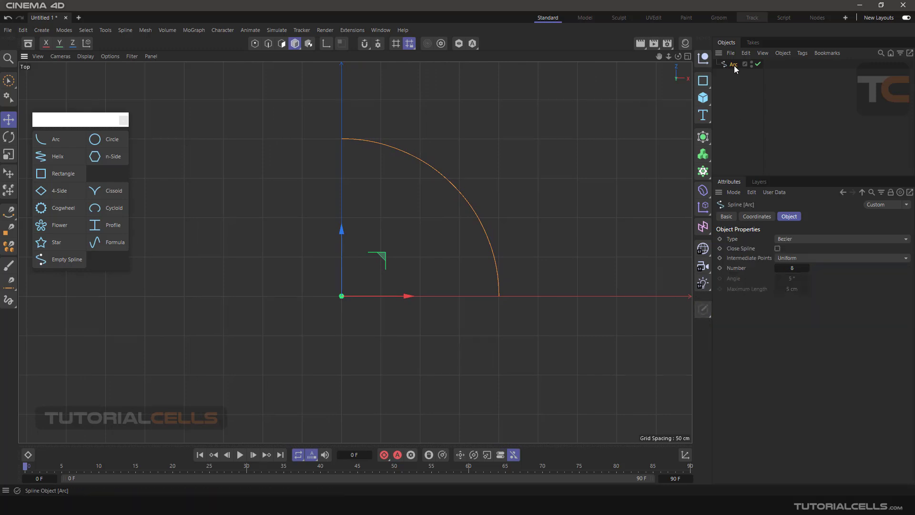
left_click(254, 43)
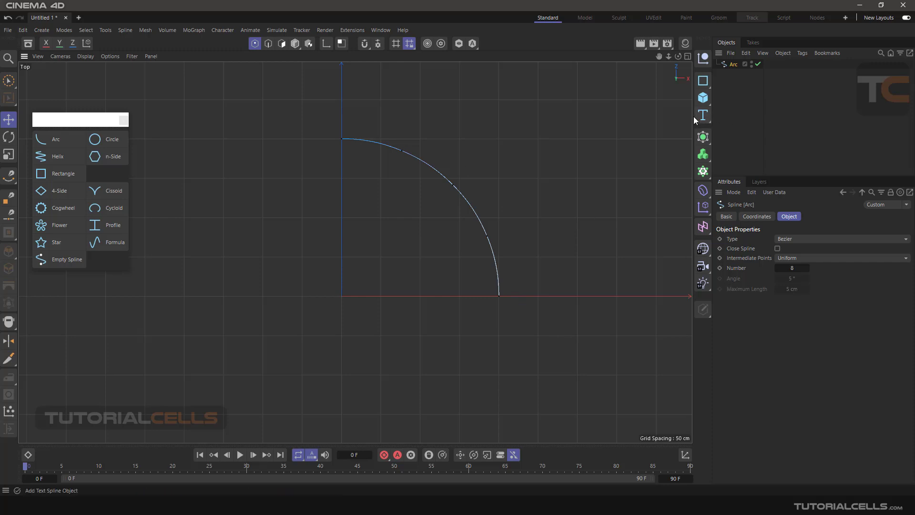
Add a second arc beside the first, reverse its direction, and make it editable
scroll(322, 175, "down", 2)
scroll(373, 185, "up", 1)
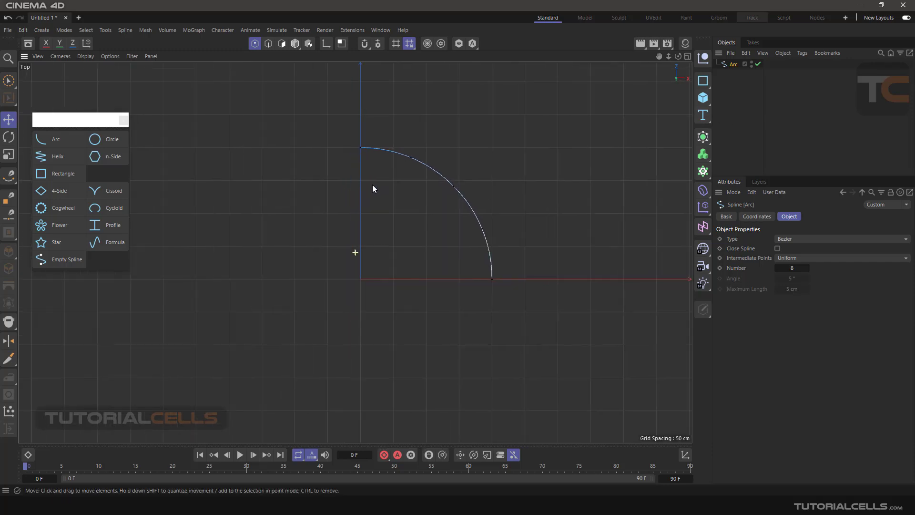
left_click(59, 143)
left_click_drag(485, 282, 310, 282)
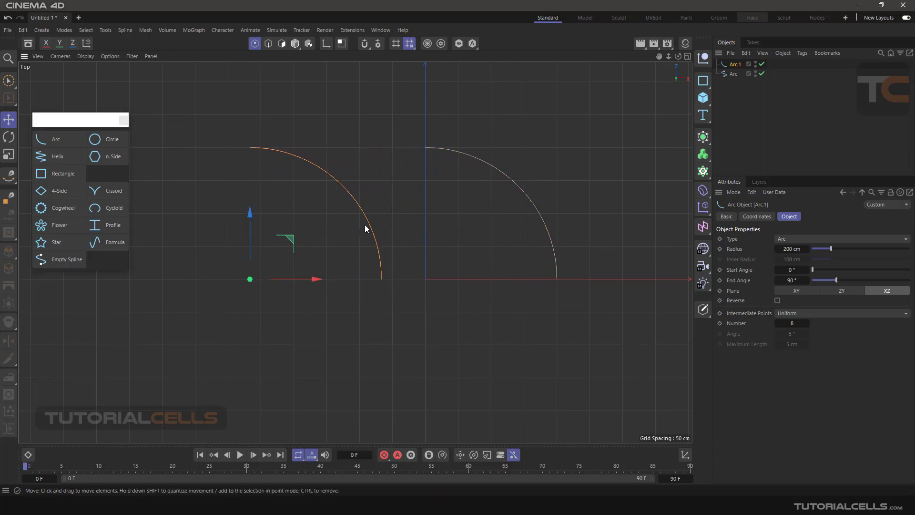
left_click(776, 301)
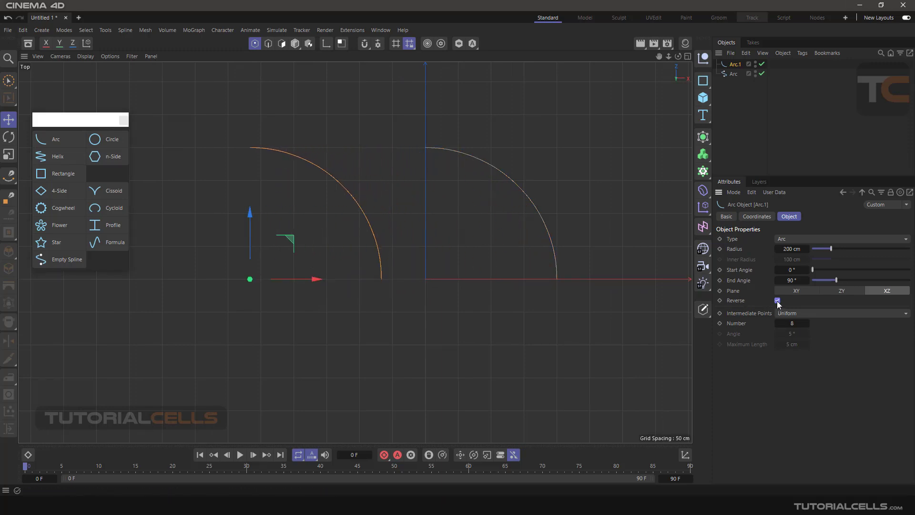
left_click(703, 310)
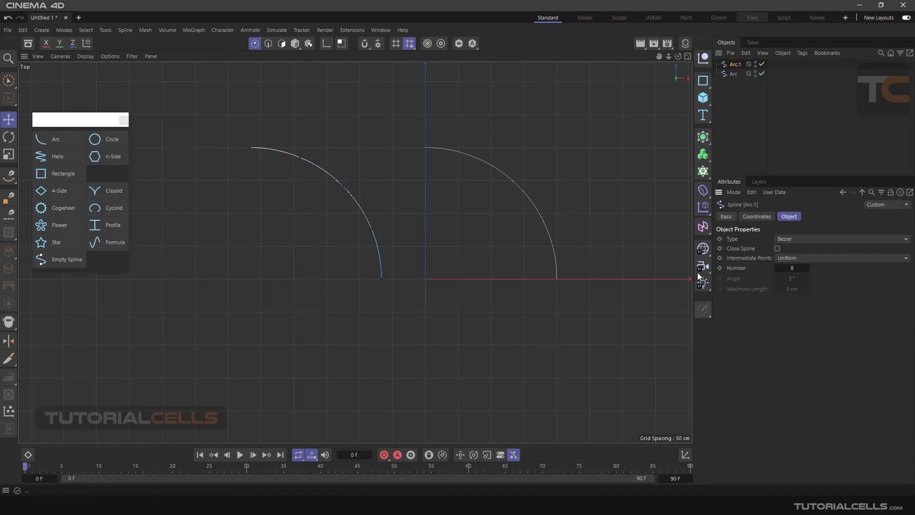
Select both arcs and toggle between Model and Points modes
left_click_drag(728, 99, 719, 61)
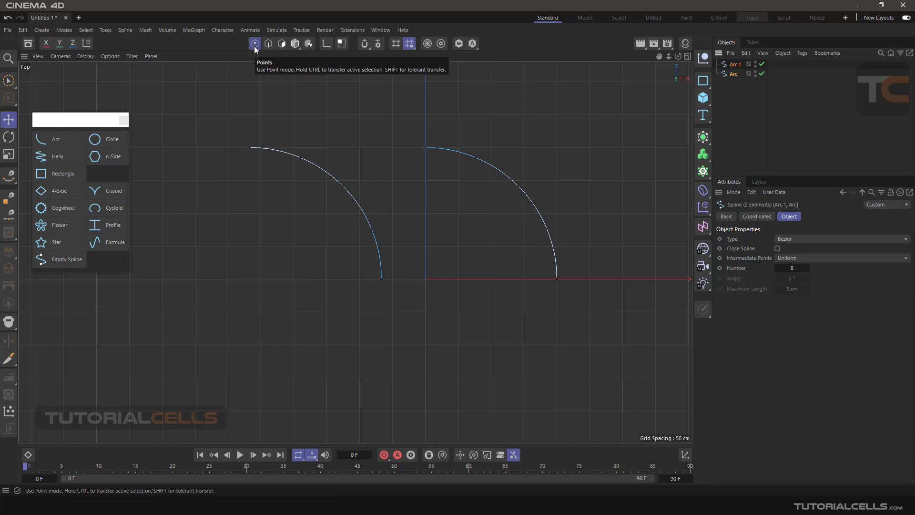
left_click(295, 43)
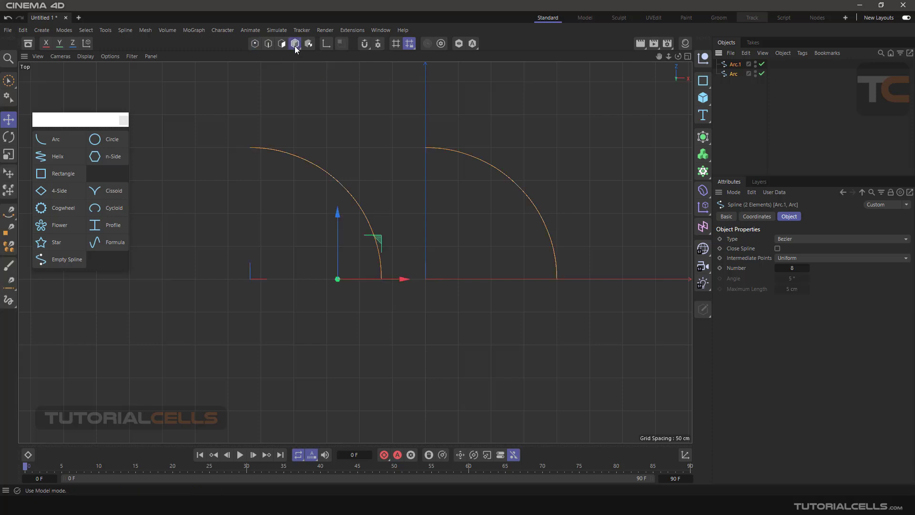
left_click(255, 44)
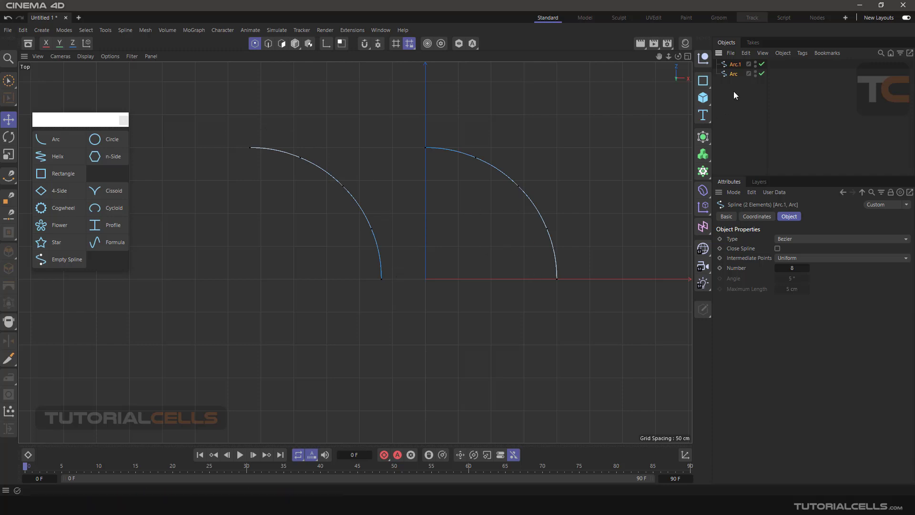
key("Delete")
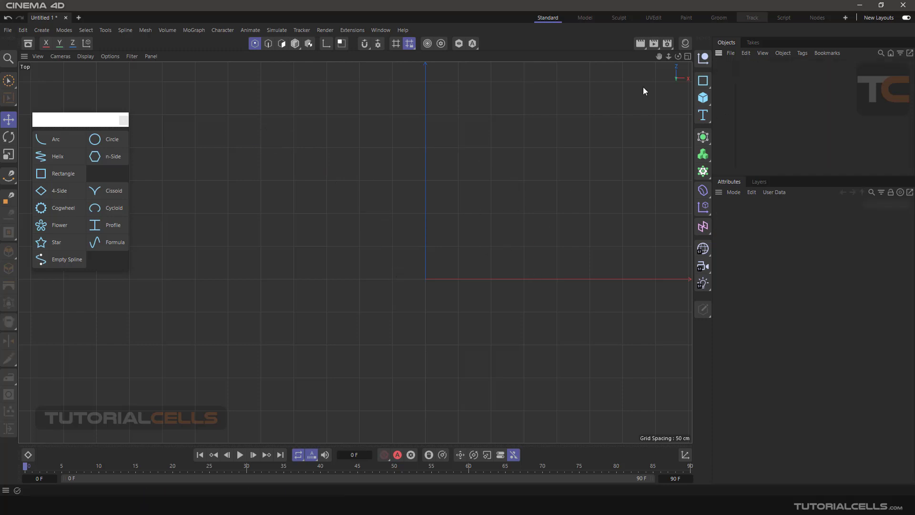
left_click(106, 141)
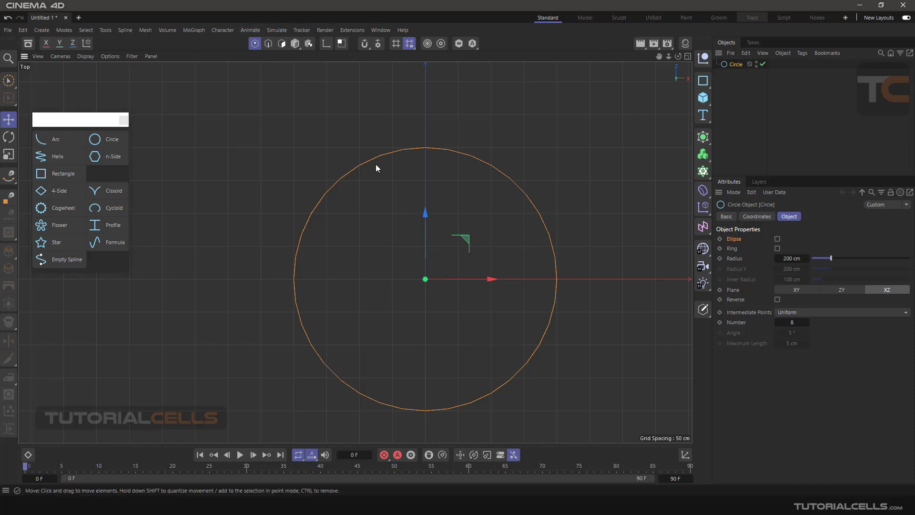
left_click(293, 46)
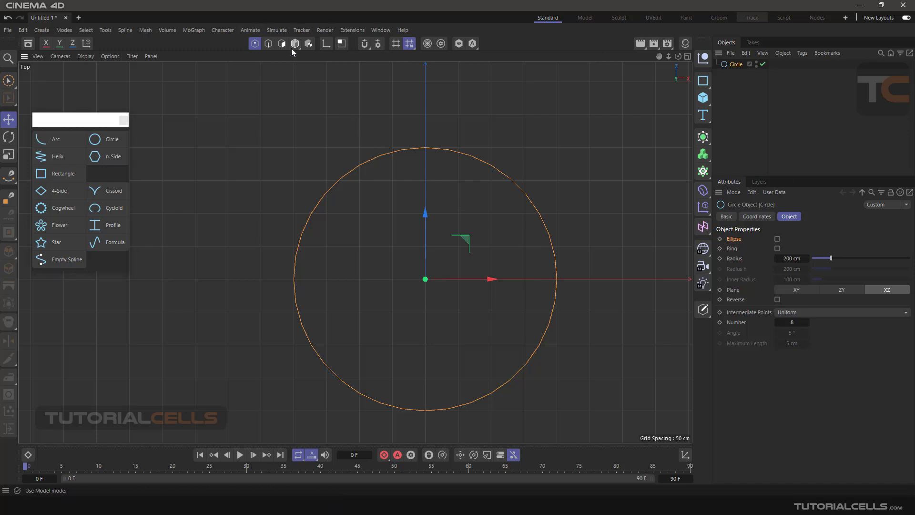
key("Delete")
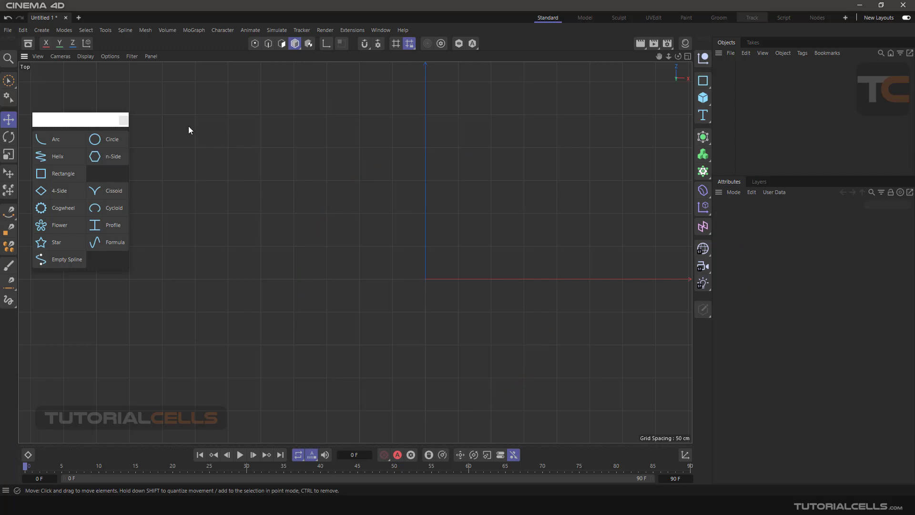
left_click(113, 158)
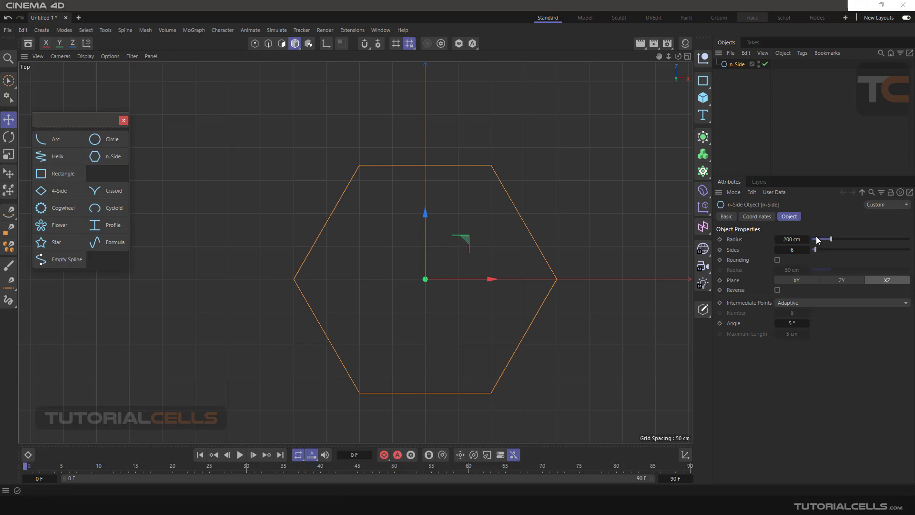
left_click_drag(833, 239, 820, 248)
key("ctrl+z")
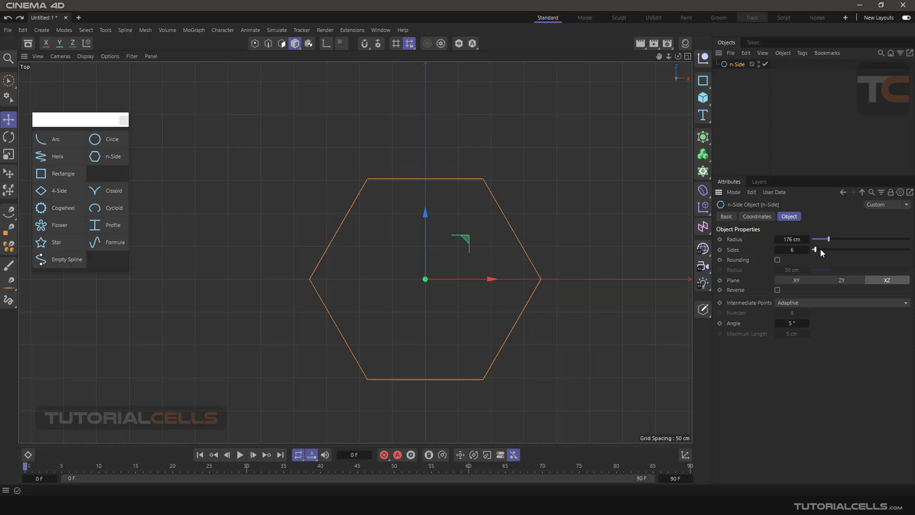
scroll(516, 230, "up", 10)
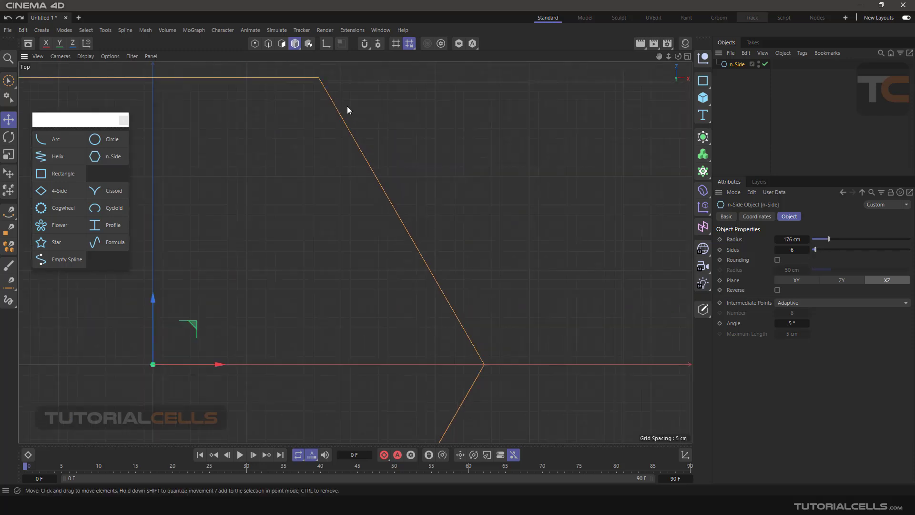
middle_click_drag(510, 398, 468, 267, "alt")
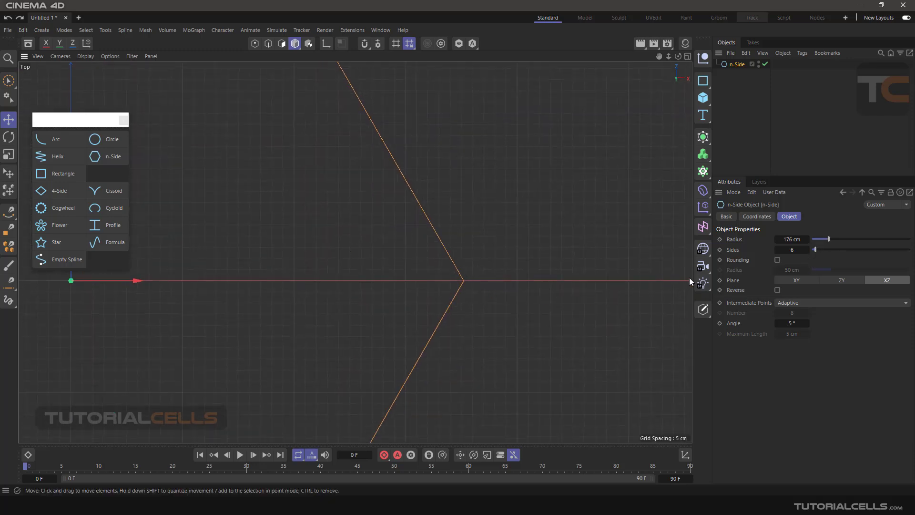
left_click(777, 259)
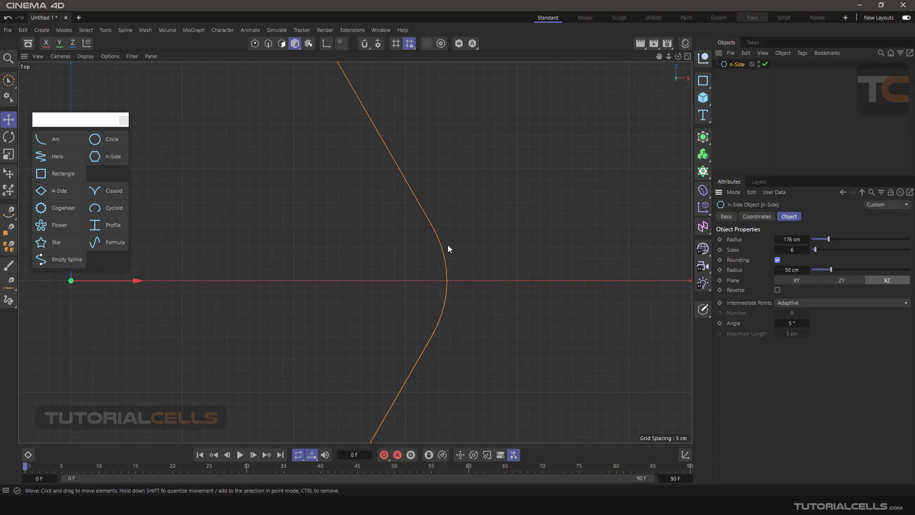
left_click_drag(816, 269, 823, 272)
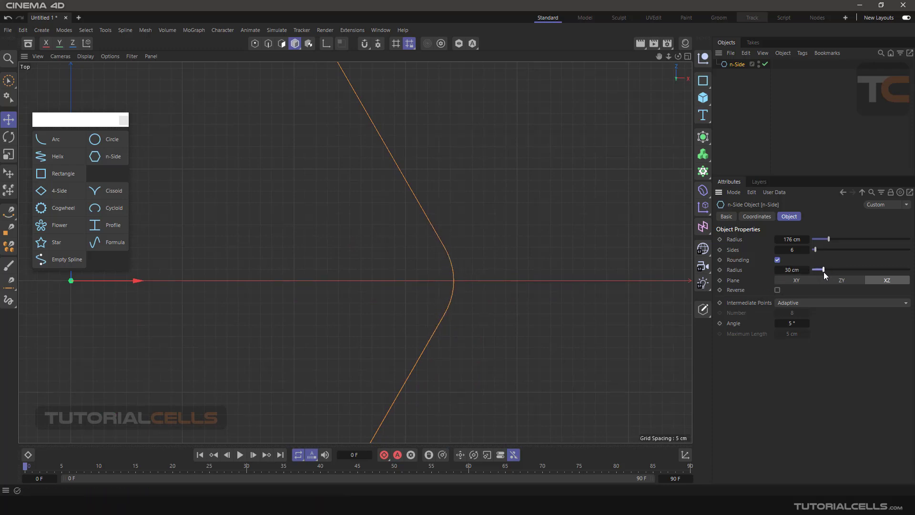
key("h")
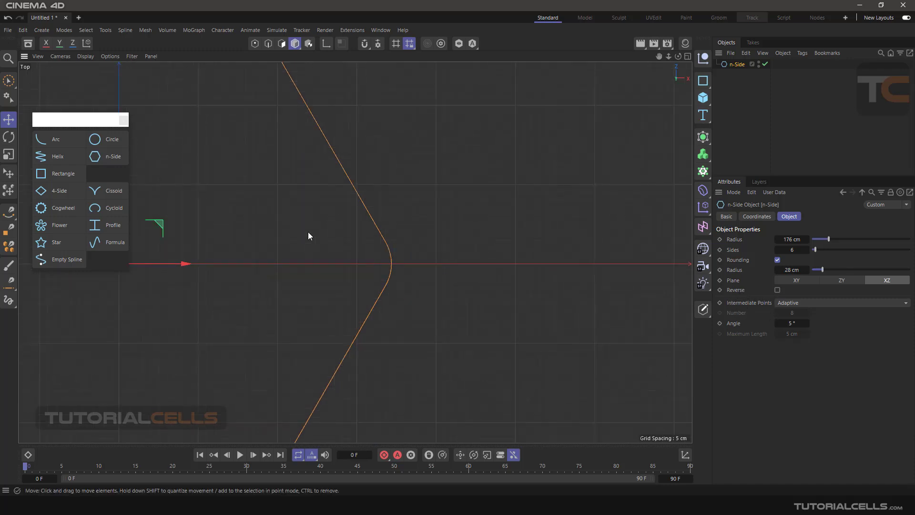
key("Delete")
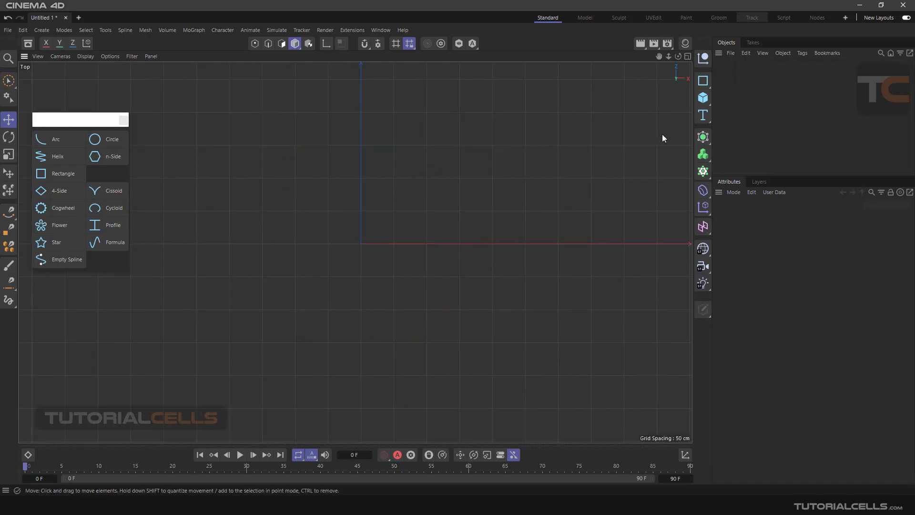
left_click(53, 172)
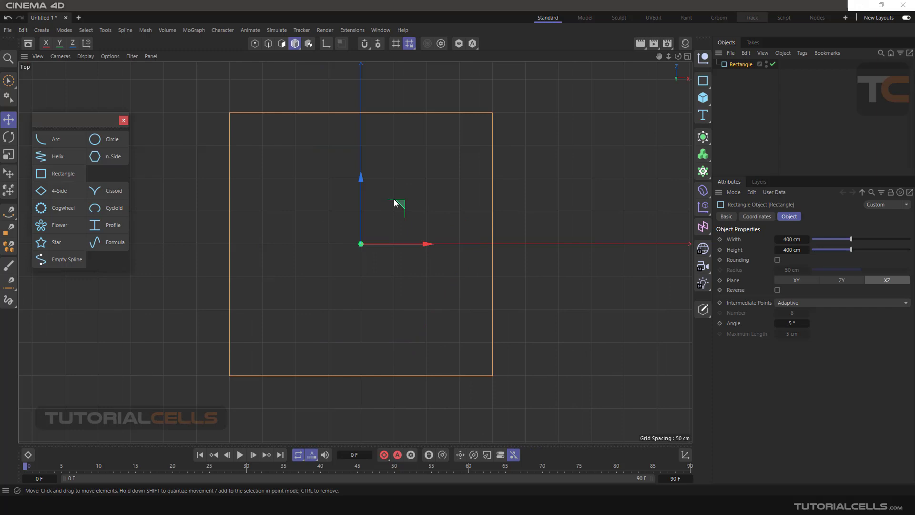
left_click_drag(851, 238, 844, 250)
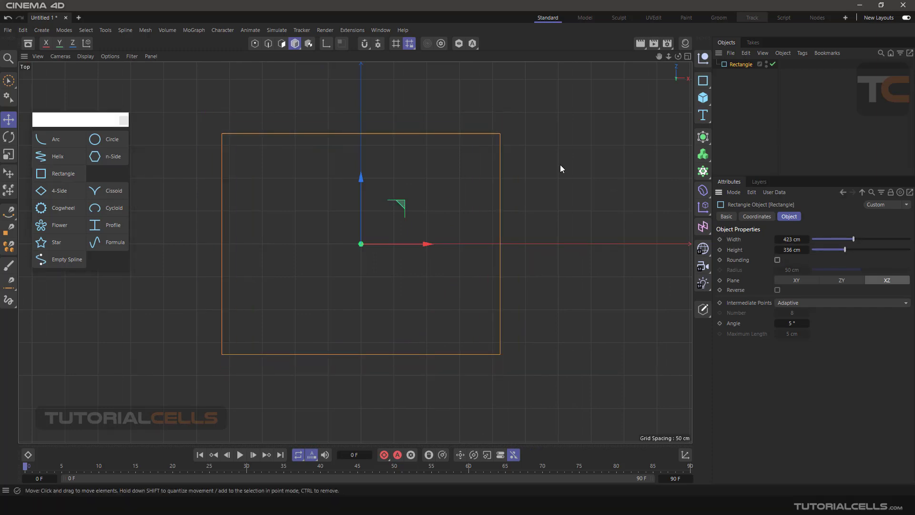
left_click(777, 260)
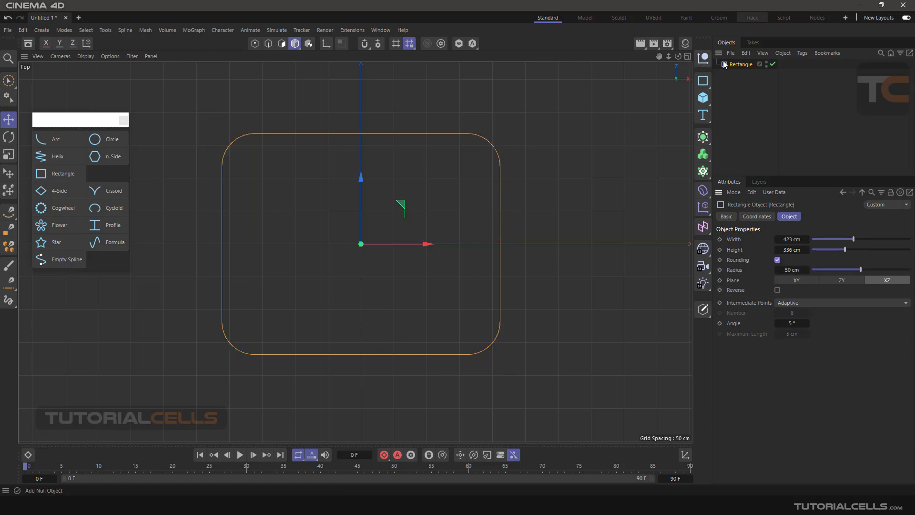
Replace the rectangle with a framed 4-Side spline and try a smaller Kite shape
key("Delete")
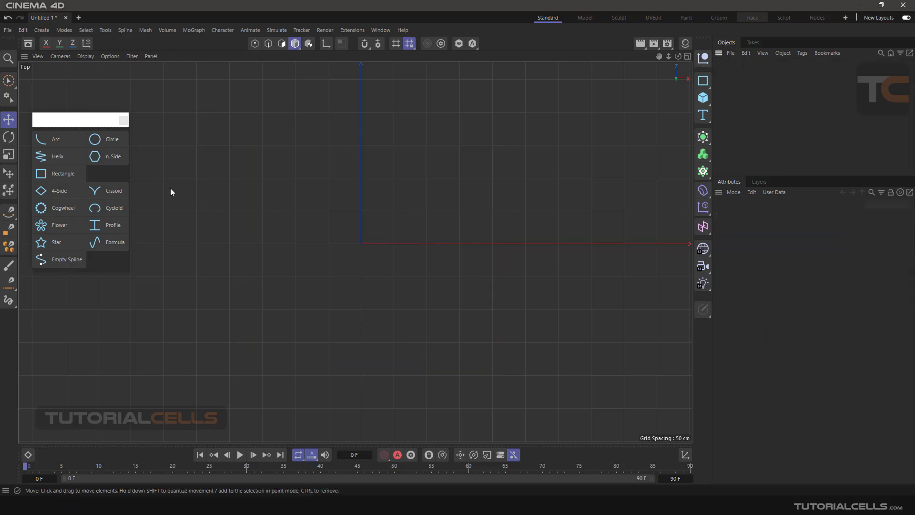
left_click(67, 193)
key("h")
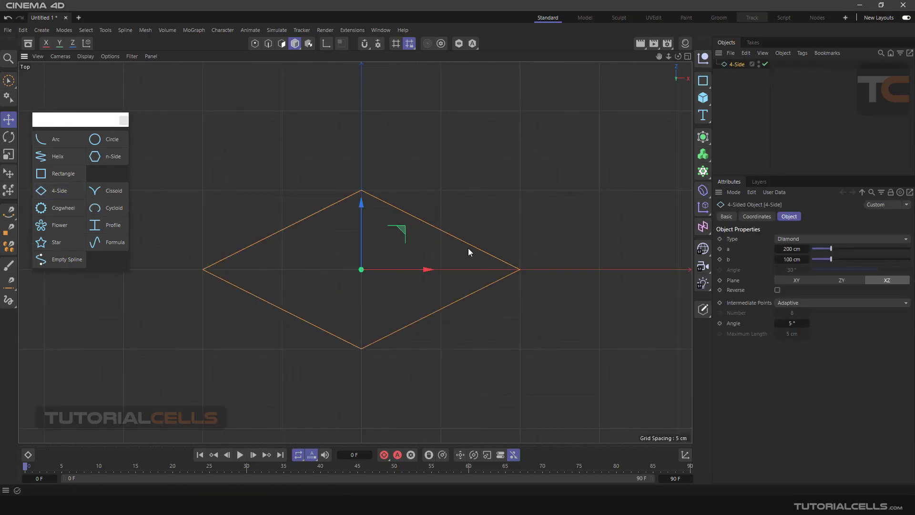
left_click(797, 238)
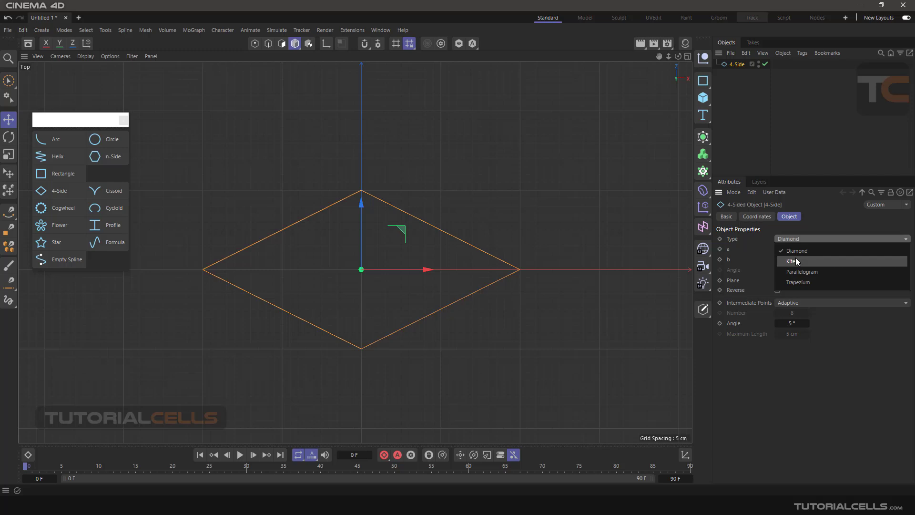
left_click(795, 261)
scroll(489, 228, "down", 3)
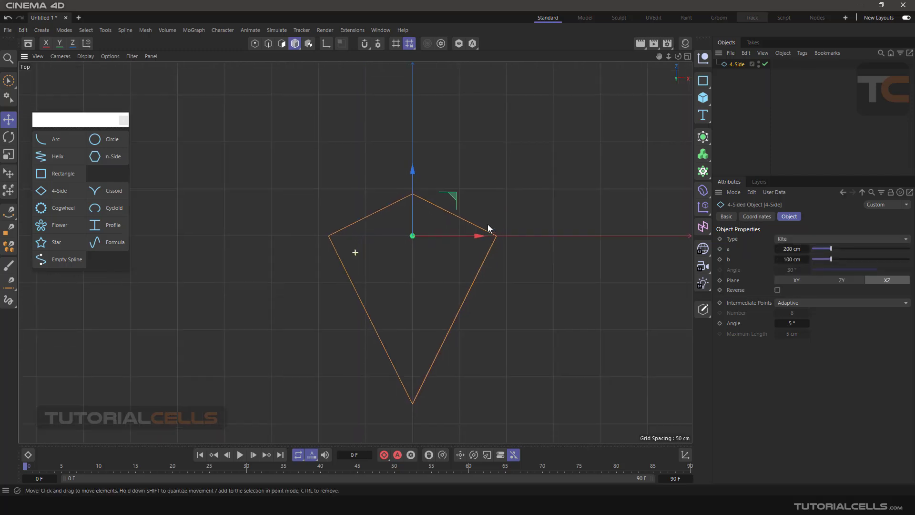
left_click_drag(836, 248, 820, 258)
Switch the 4-Side to Parallelogram and set its a length to 162 cm
left_click(804, 238)
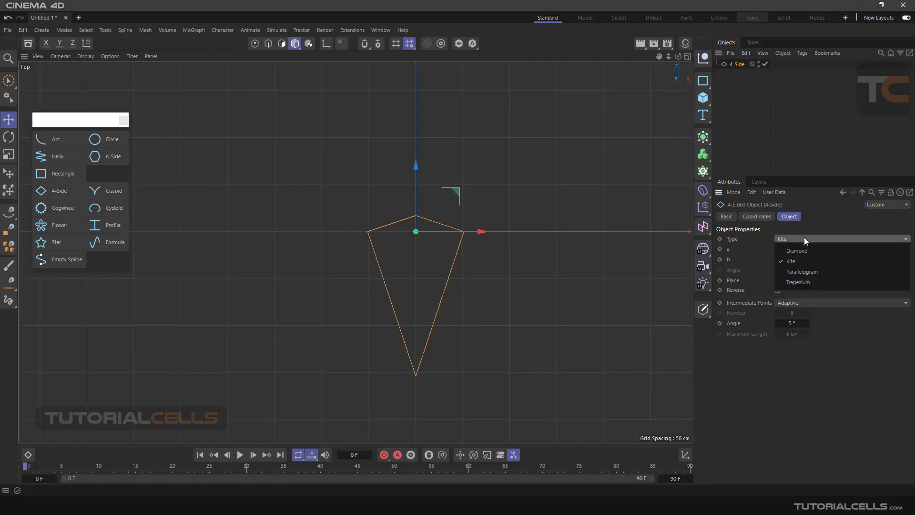
left_click(806, 271)
scroll(383, 219, "up", 3)
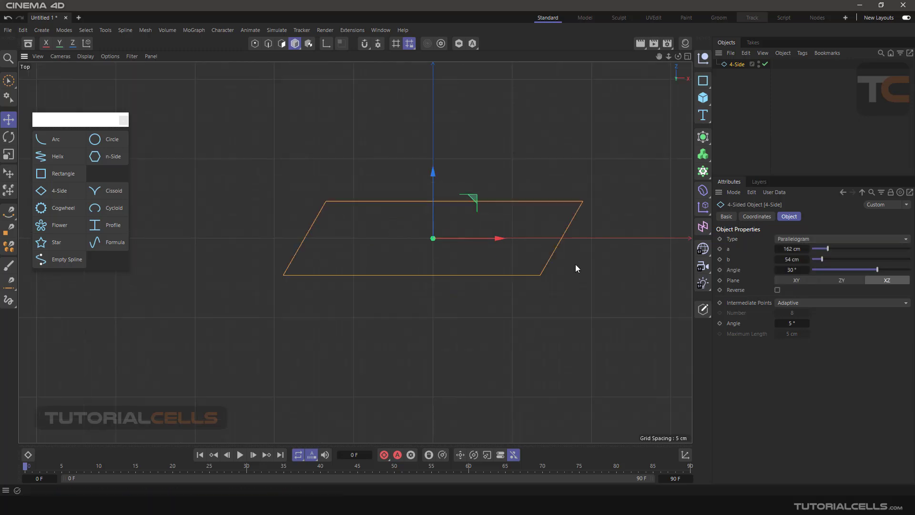
mouse_move(826, 249)
left_mouse_down()
mouse_move(835, 249)
mouse_move(825, 258)
left_mouse_up()
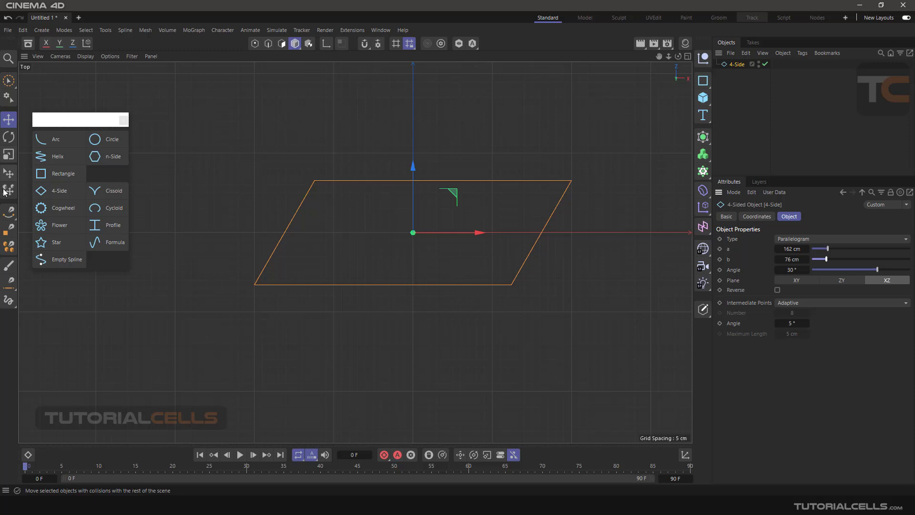
Draw a stray two-point Spline Pen line from the parallelogram corner, then delete it
left_click(8, 211)
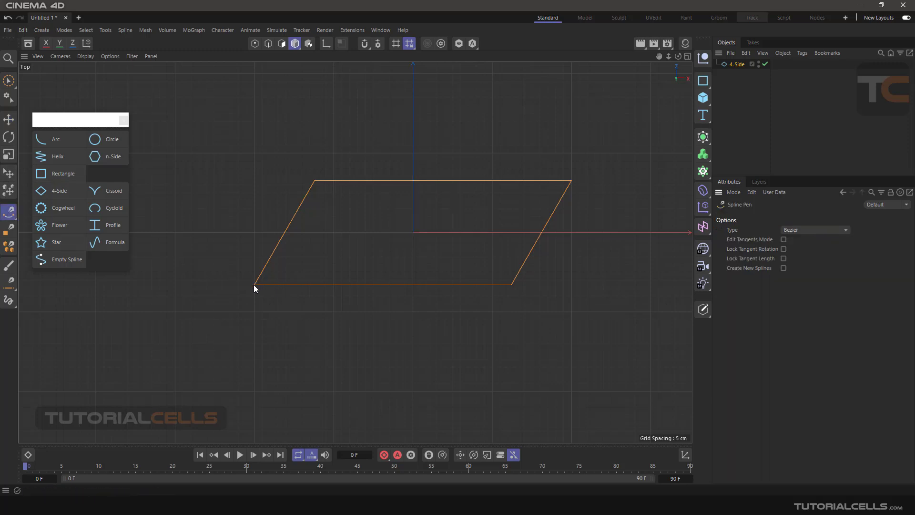
left_click(253, 284)
left_click(254, 153)
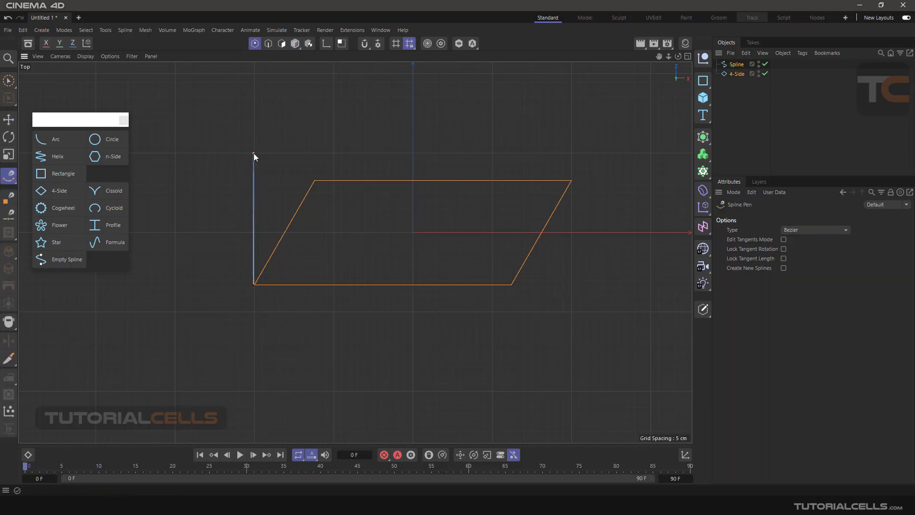
key("Escape")
left_click(737, 64)
key("Delete")
Reduce the 4-Side's slant angle, then delete the 4-Side object
left_click(739, 64)
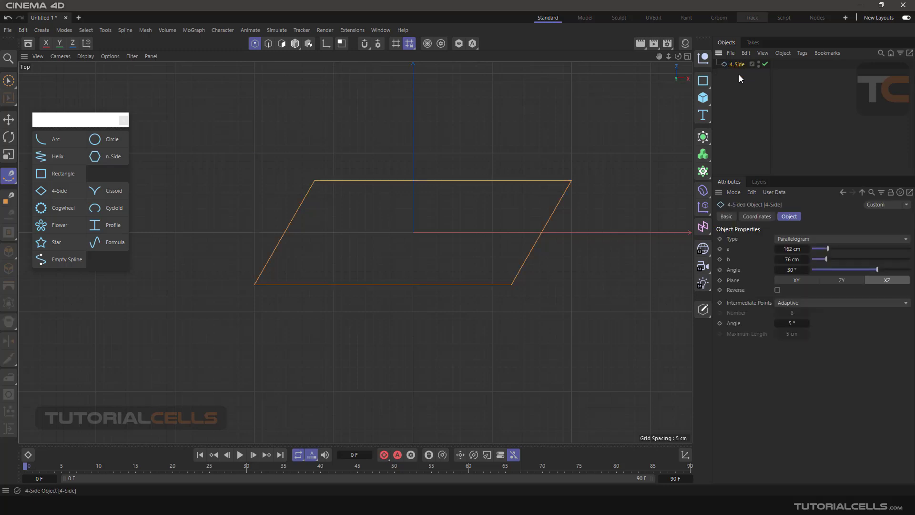
left_click_drag(857, 269, 874, 270)
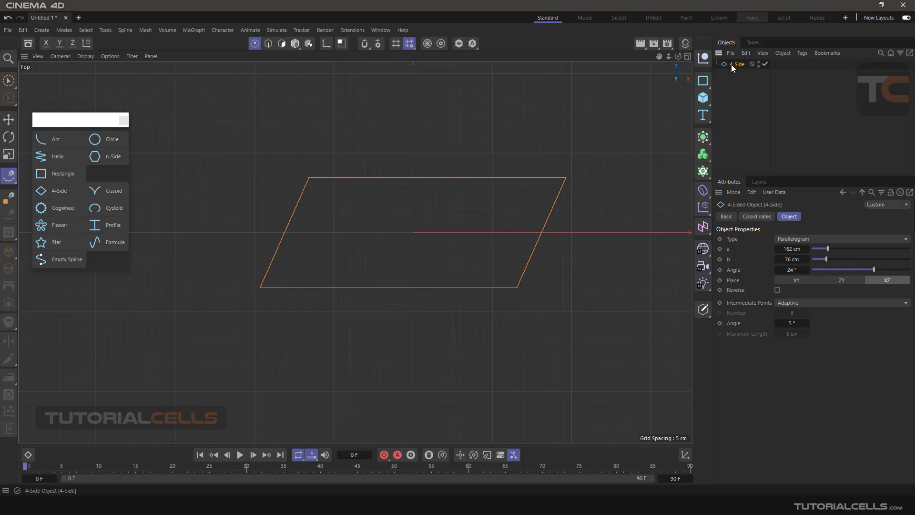
key("Delete")
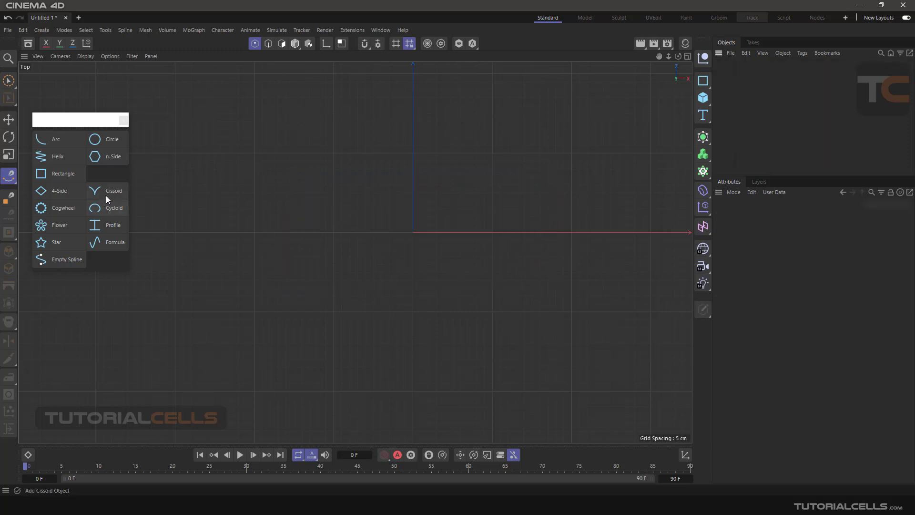
left_click(64, 227)
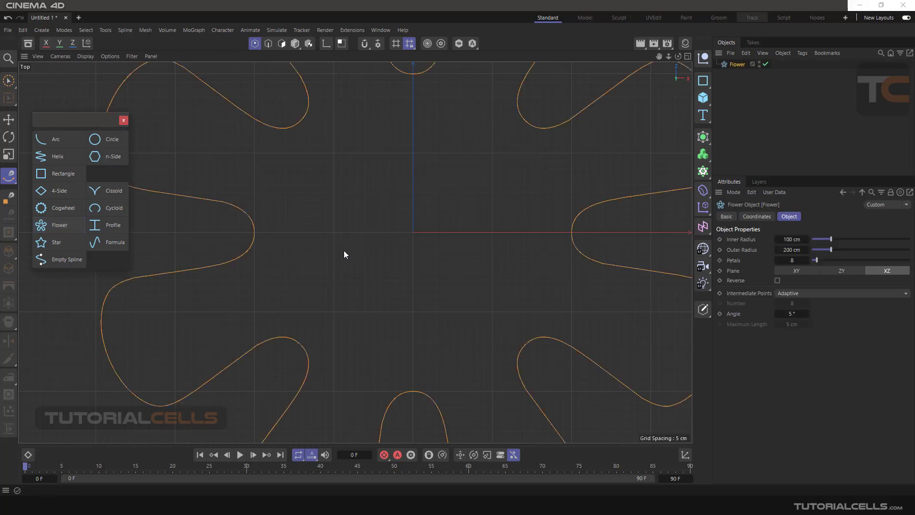
scroll(344, 250, "down", 5)
scroll(618, 270, "up", 2)
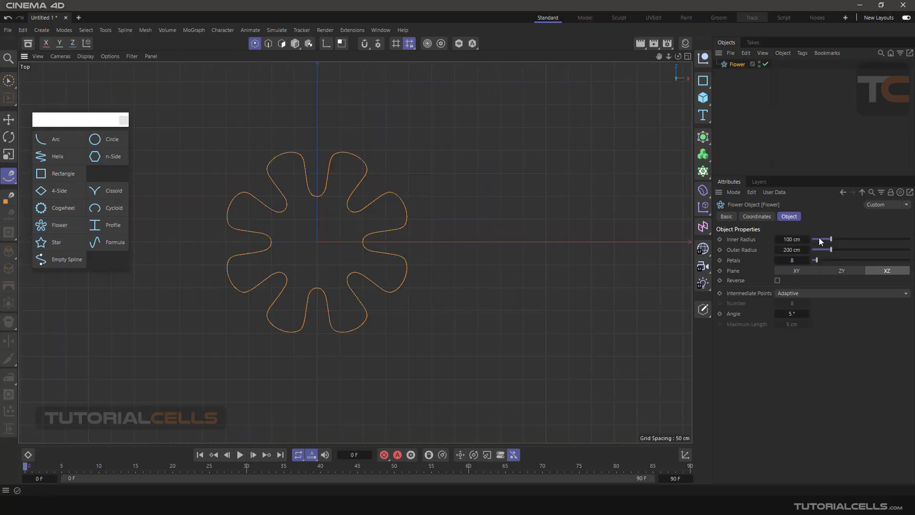
left_click_drag(831, 240, 827, 239)
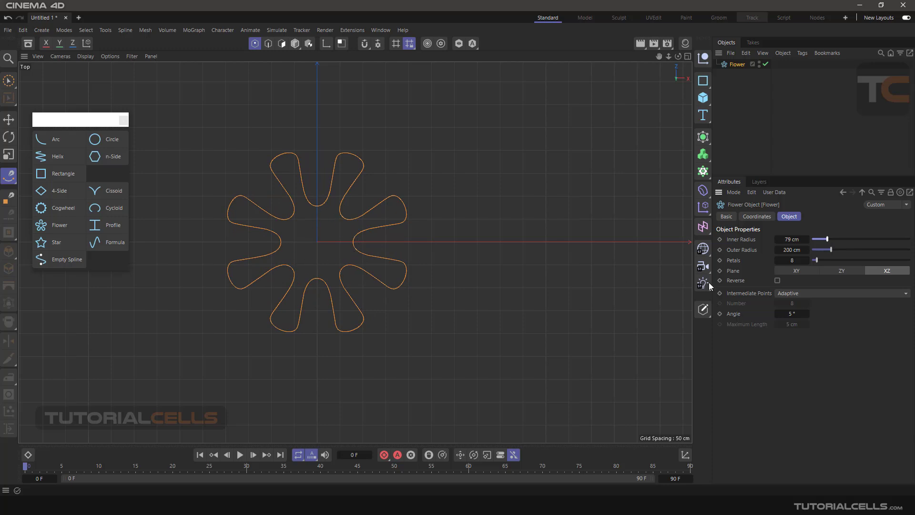
left_click_drag(832, 250, 816, 261)
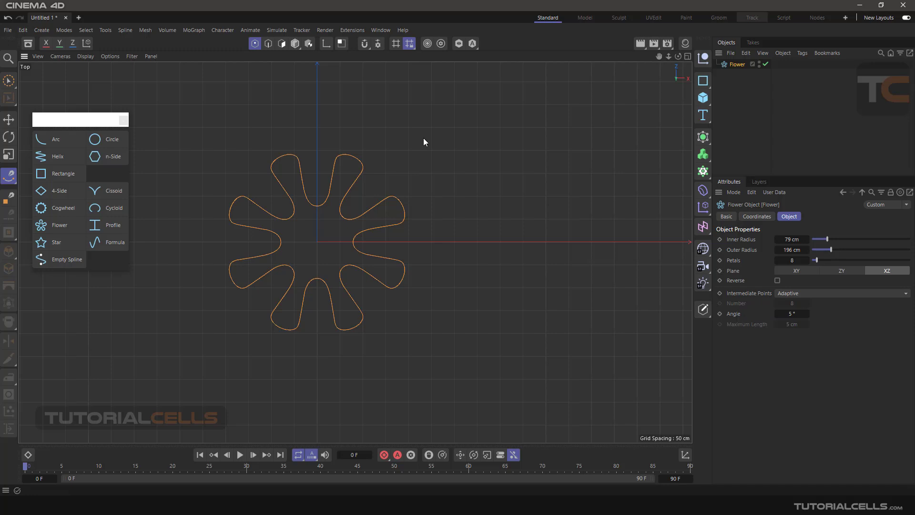
left_click(299, 45)
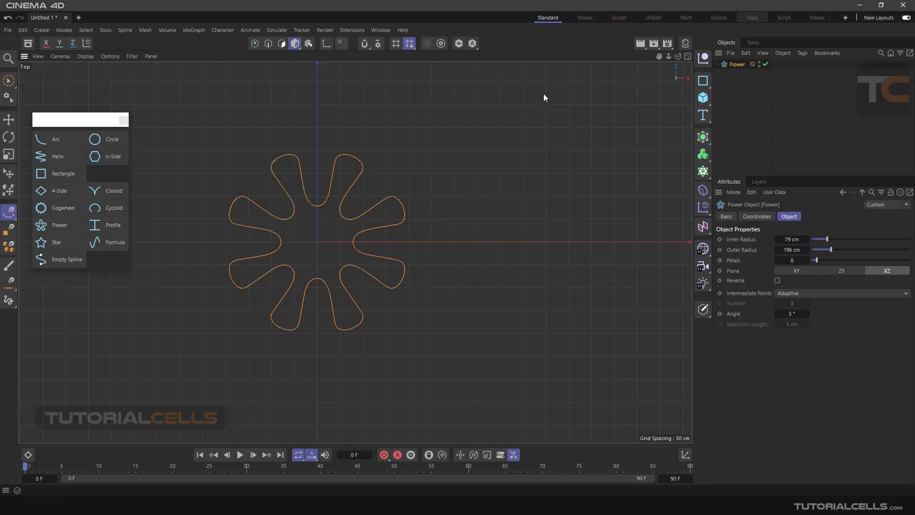
key("Delete")
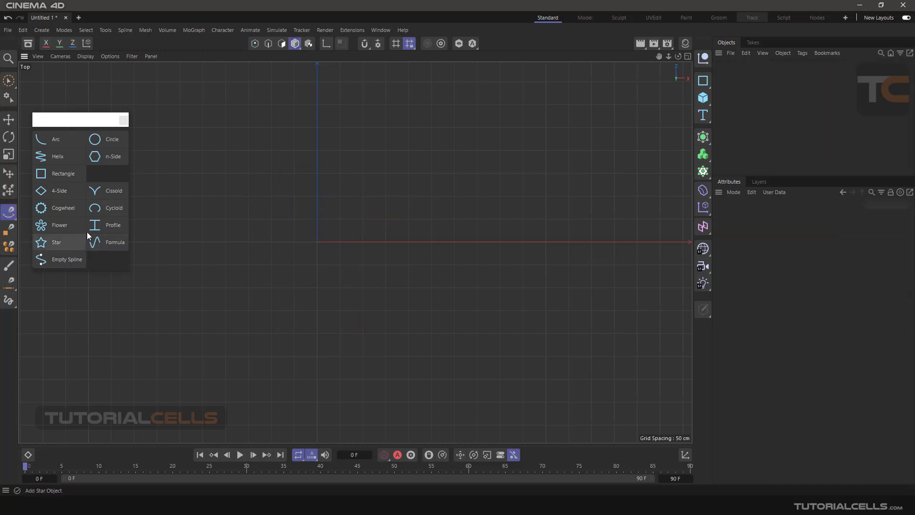
left_click(56, 243)
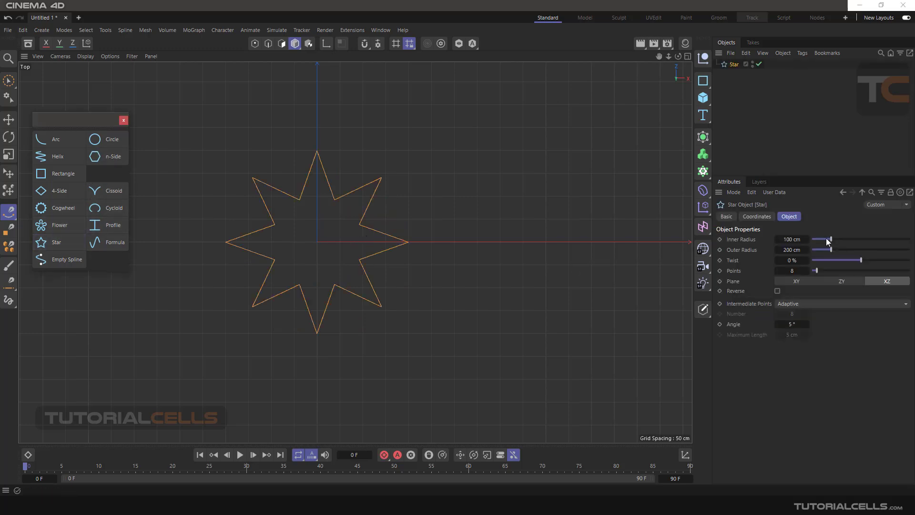
left_click_drag(827, 240, 817, 271)
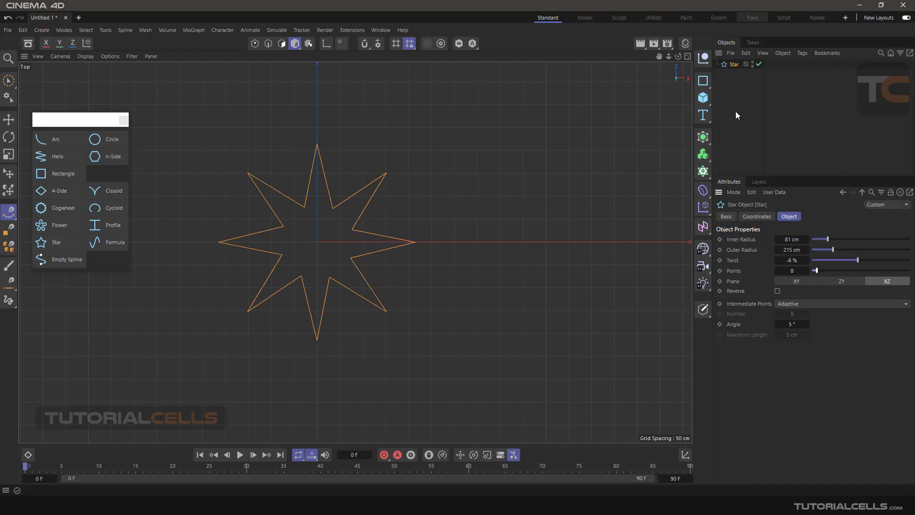
key("Delete")
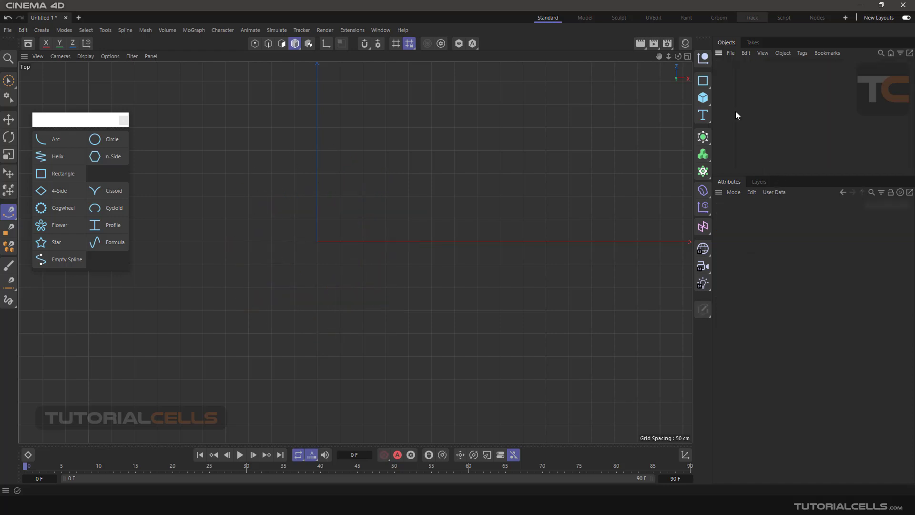
Add a Profile spline, try L and T Shapes, then make it a 204 cm Z Shape
left_click(97, 232)
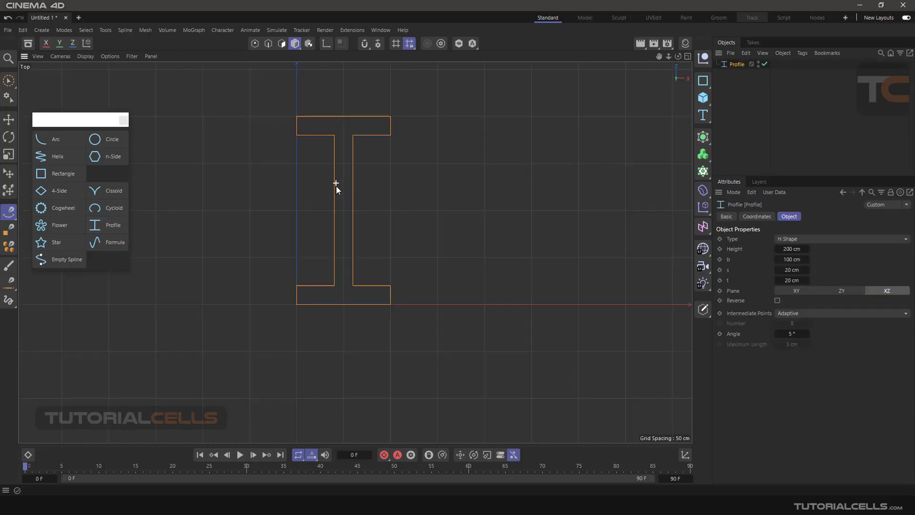
left_click(796, 239)
left_click(798, 254)
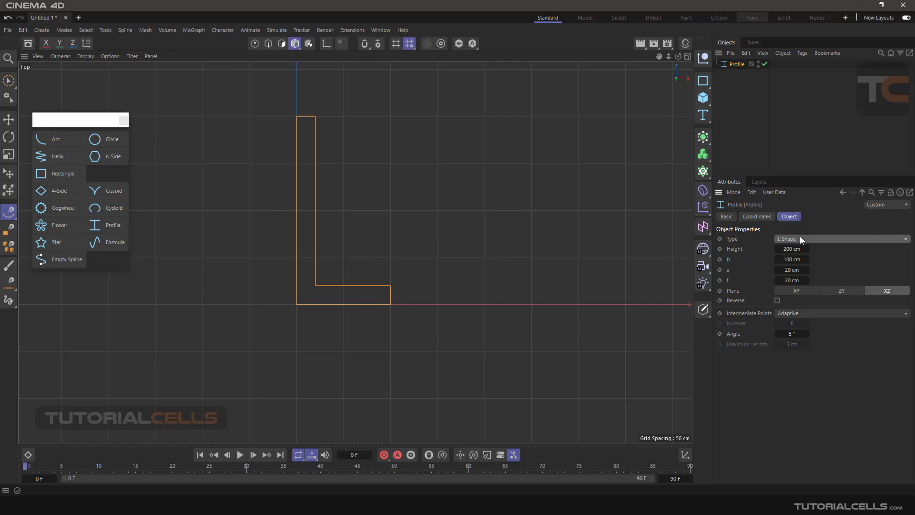
left_click(800, 239)
left_click(800, 271)
left_click(799, 240)
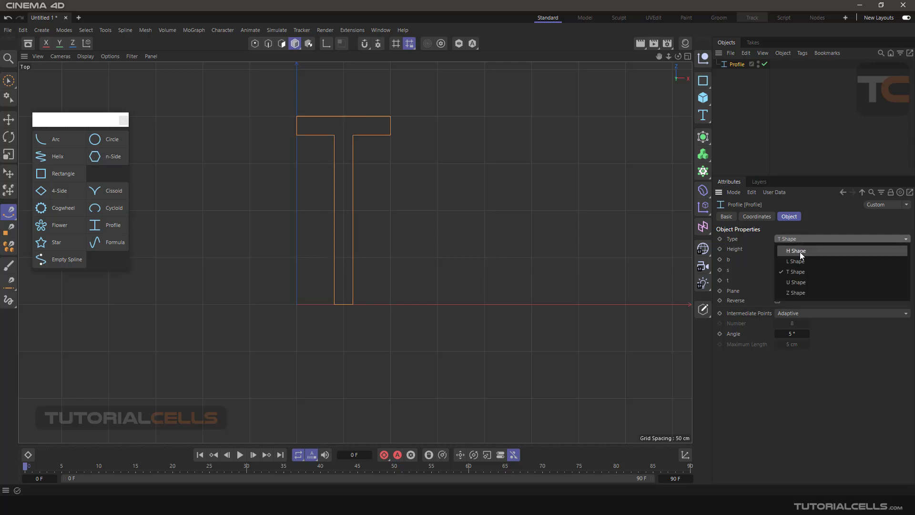
left_click(802, 293)
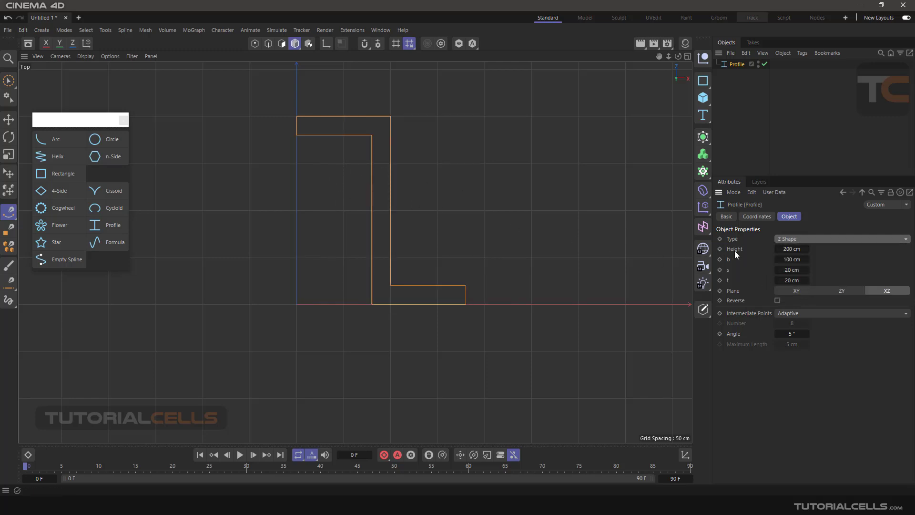
left_click_drag(807, 249, 778, 252)
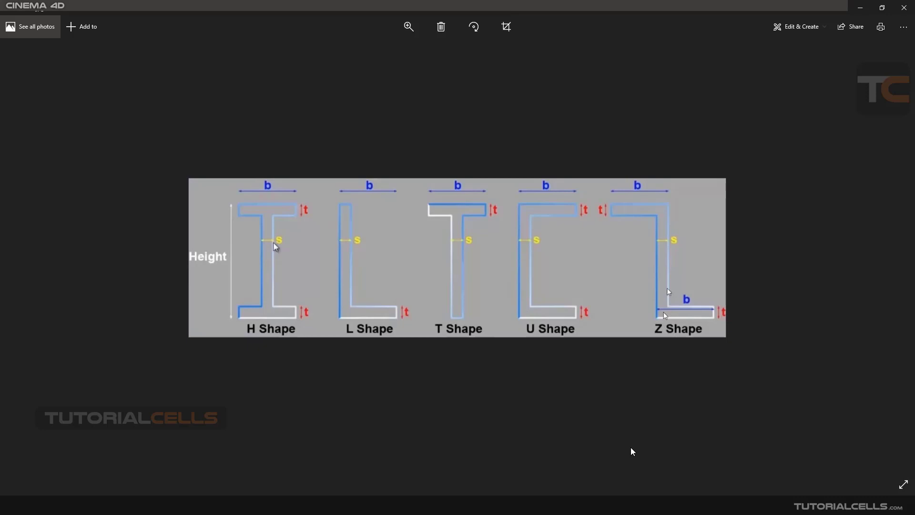
Back in Cinema 4D, set the Z profile's b to 98 cm, s to 32 cm and t to 56 cm
key("alt+Tab")
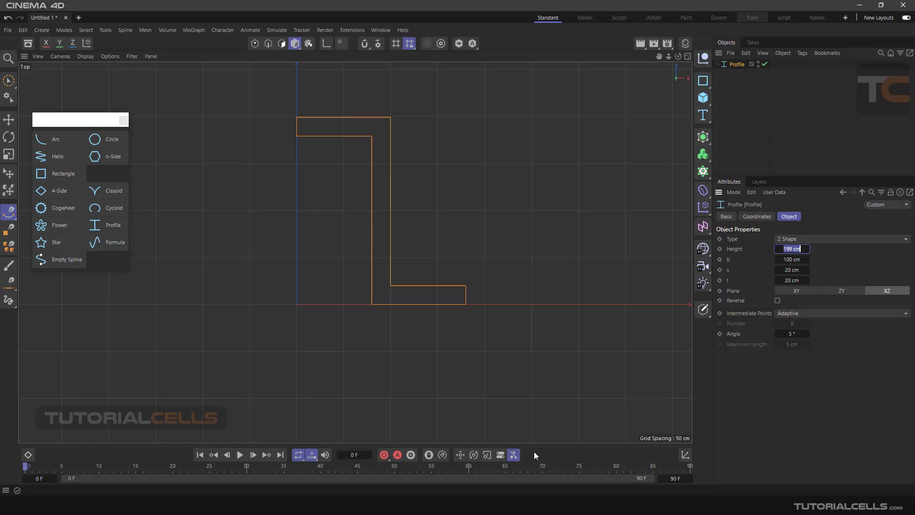
left_click_drag(789, 259, 812, 281)
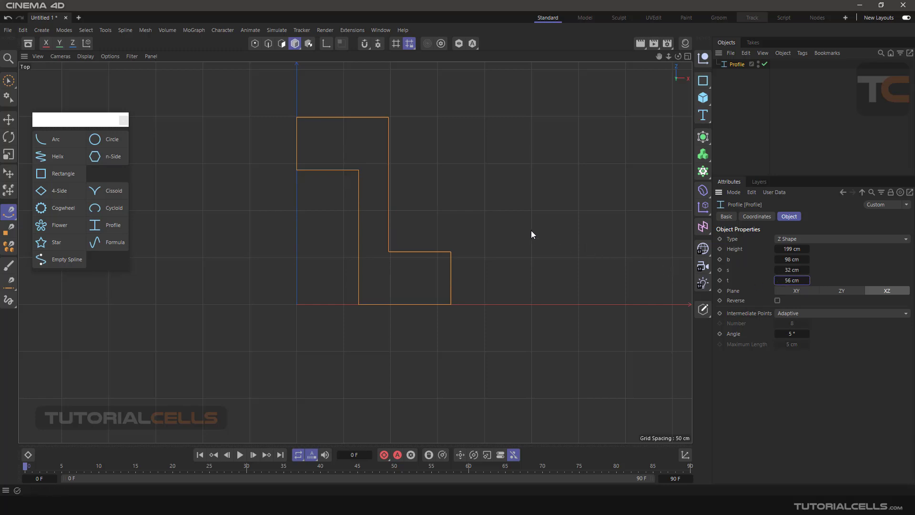
Delete the Profile object and add an Empty Spline to draw into
left_click(730, 66)
key("Delete")
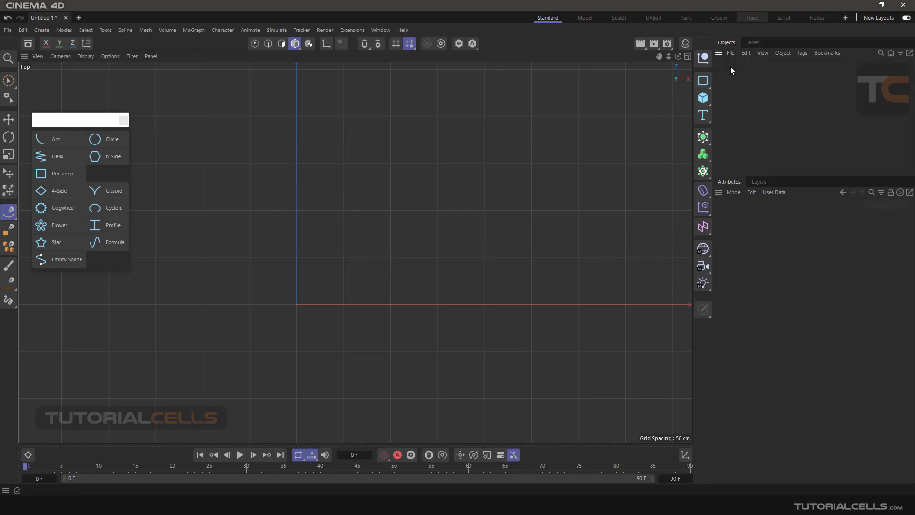
left_click(72, 261)
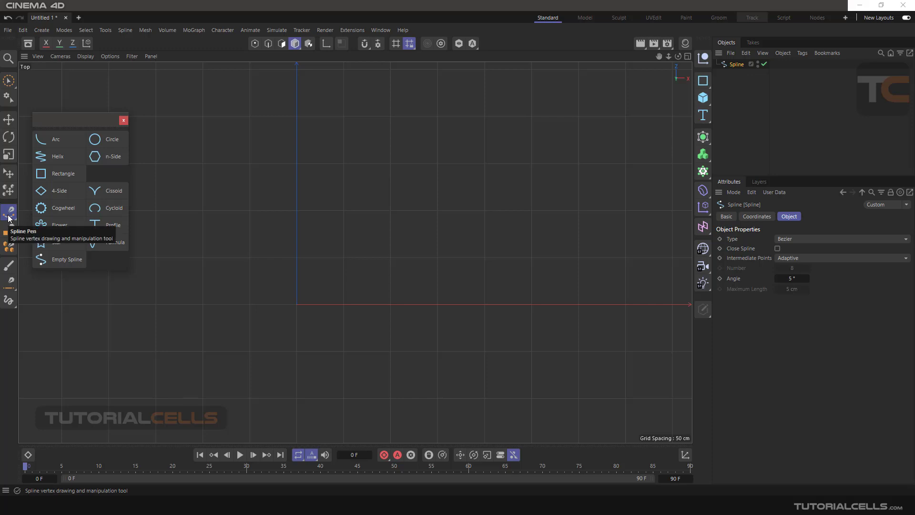
Draw a five-point curved Bezier loop in the top view, closing it on the first point
left_click(253, 275)
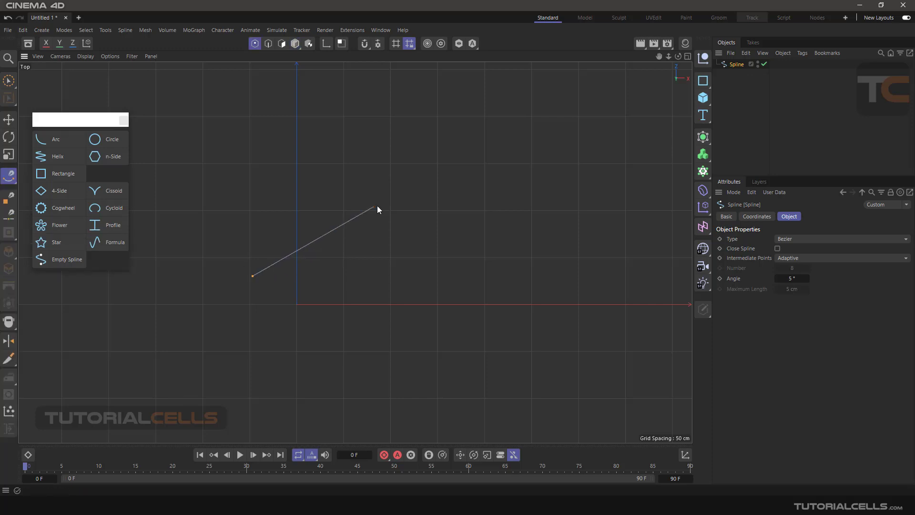
left_click_drag(384, 205, 433, 222)
left_click_drag(521, 219, 541, 307)
left_click_drag(483, 362, 428, 327)
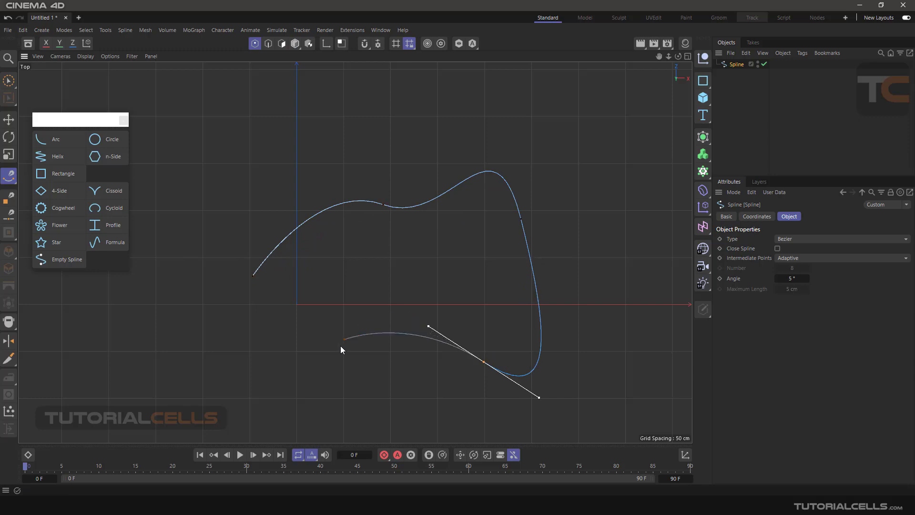
left_click_drag(333, 361, 307, 337)
left_click(256, 280)
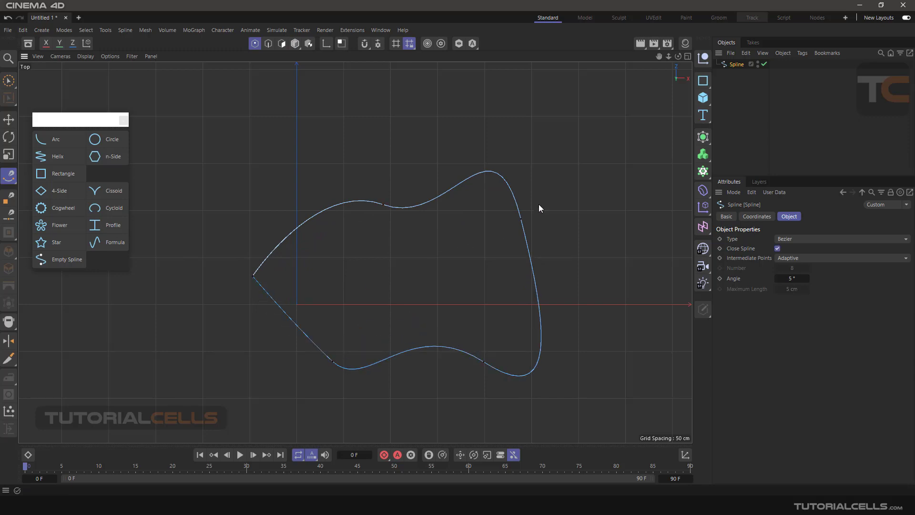